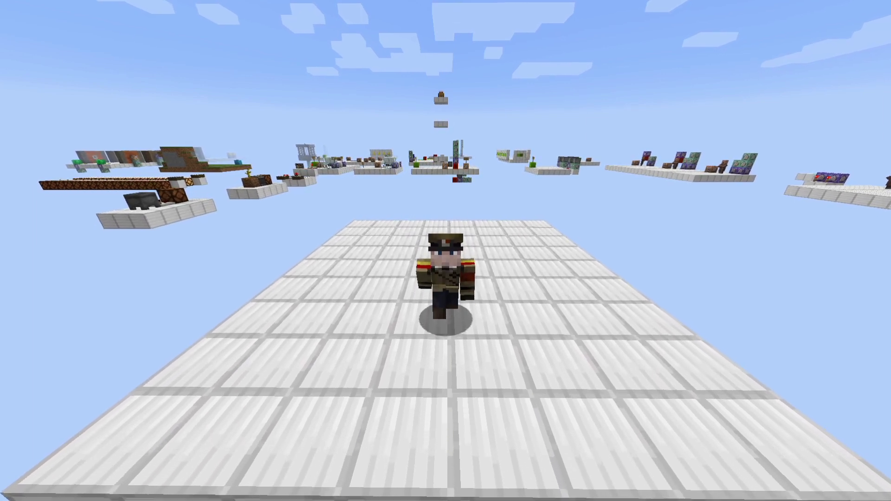
pyautogui.press('w')
pyautogui.press('w')
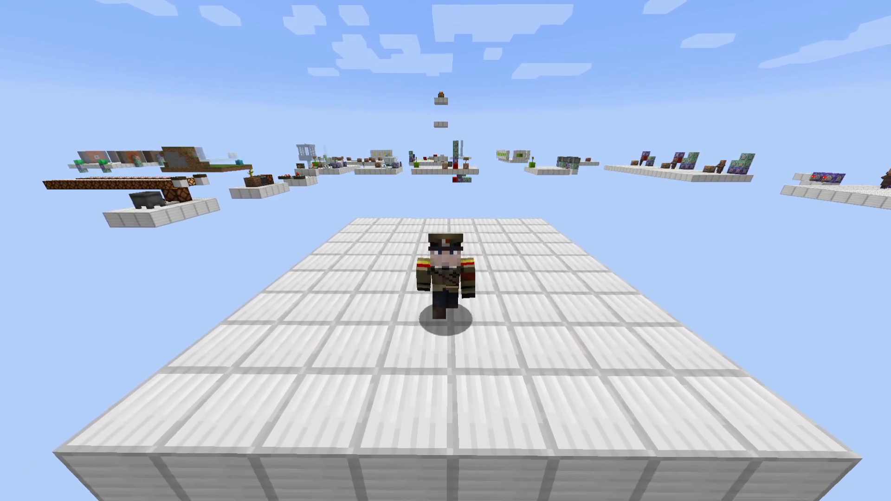
pyautogui.press('w')
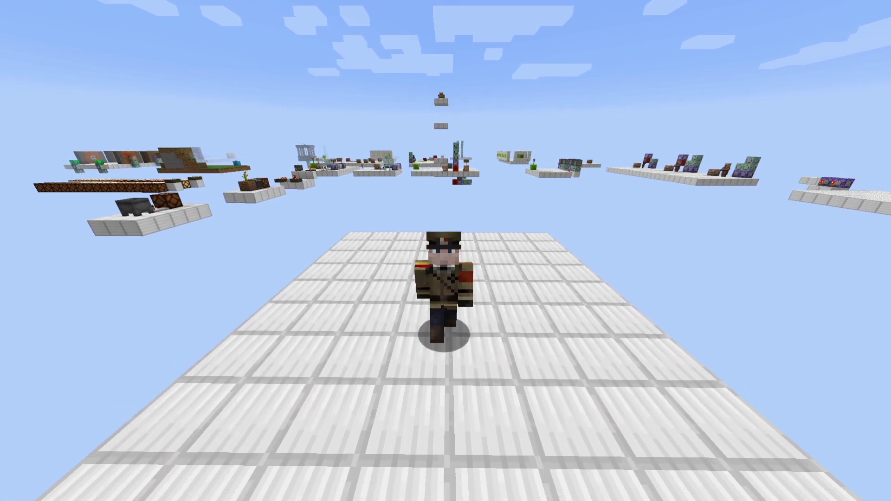
pyautogui.press('w')
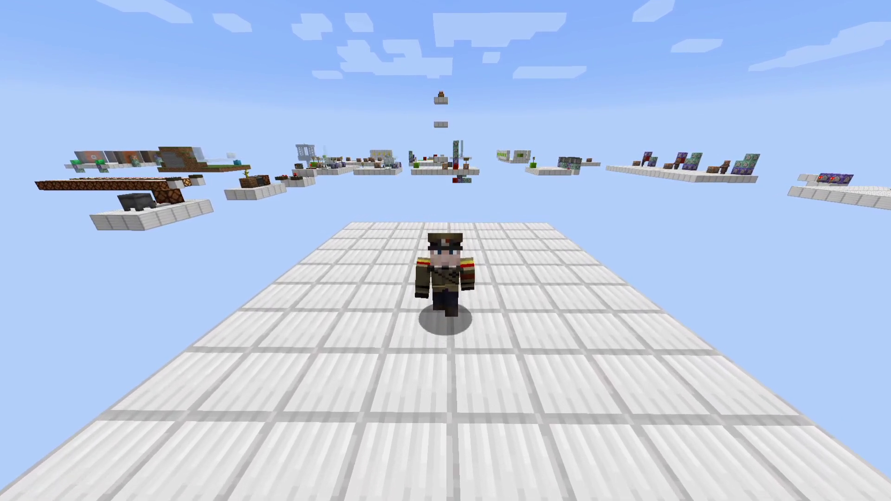
pyautogui.press('w')
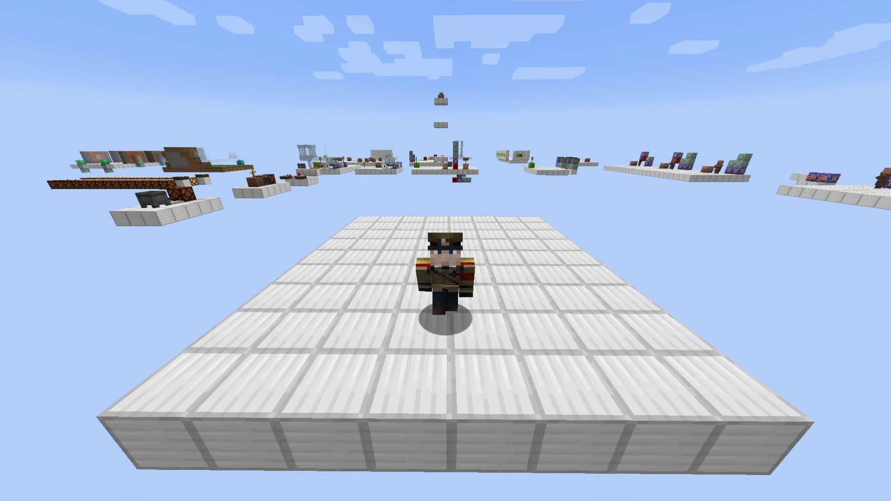
pyautogui.press('w')
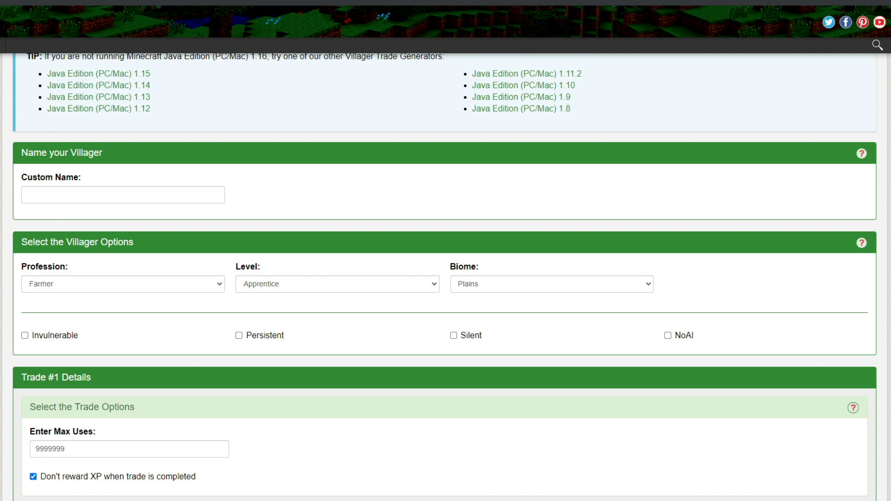
# Step: Give the villager the custom name "Prueba"
pyautogui.scroll(1, 429, 214)
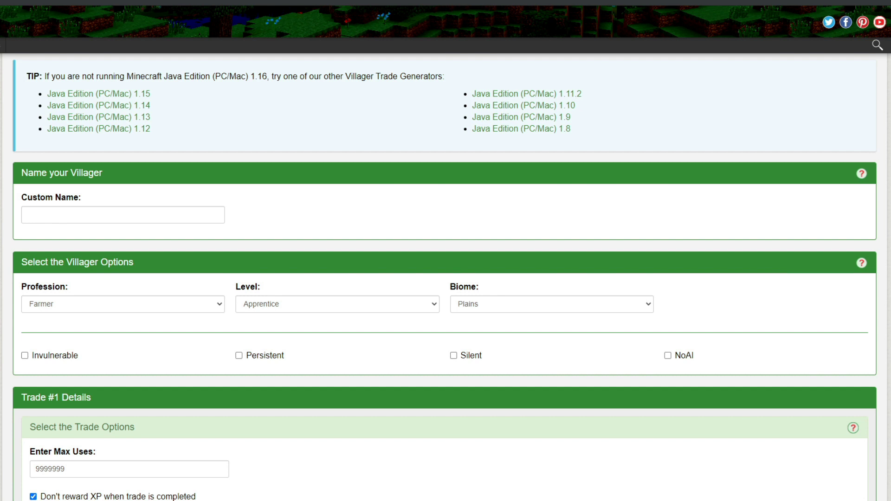
pyautogui.click(104, 216)
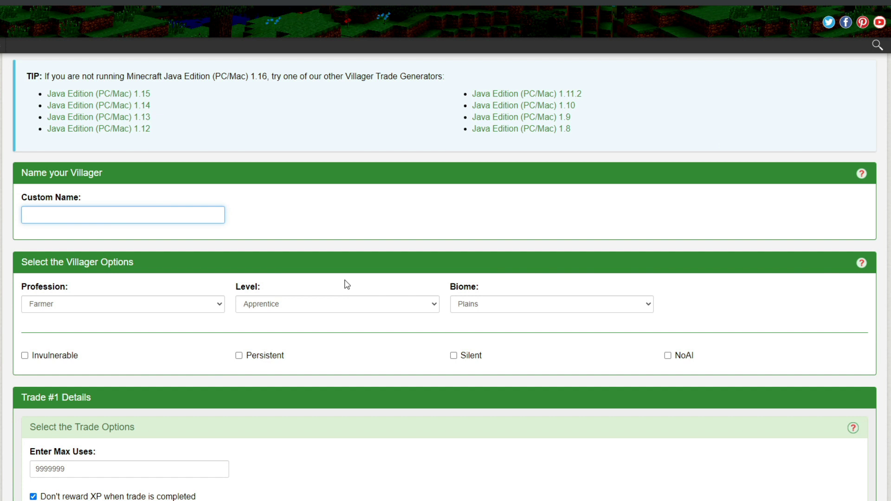
pyautogui.write('Prueba')
pyautogui.click(379, 230)
pyautogui.scroll(-3, 153, 146)
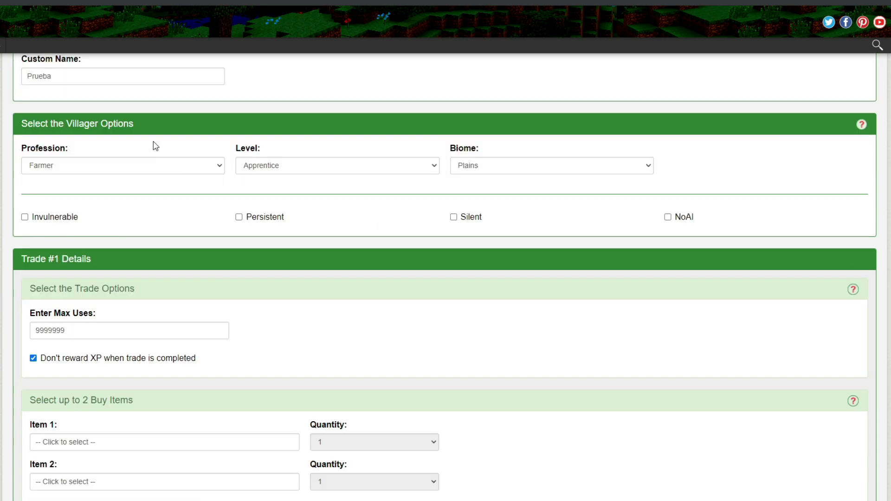
# Step: Keep the villager's profession as Farmer and set its level to Master
pyautogui.click(145, 164)
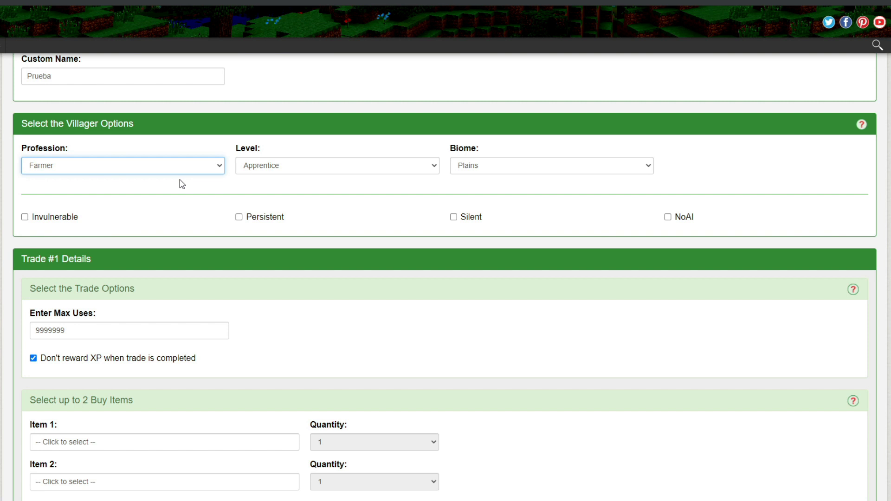
pyautogui.click(181, 166)
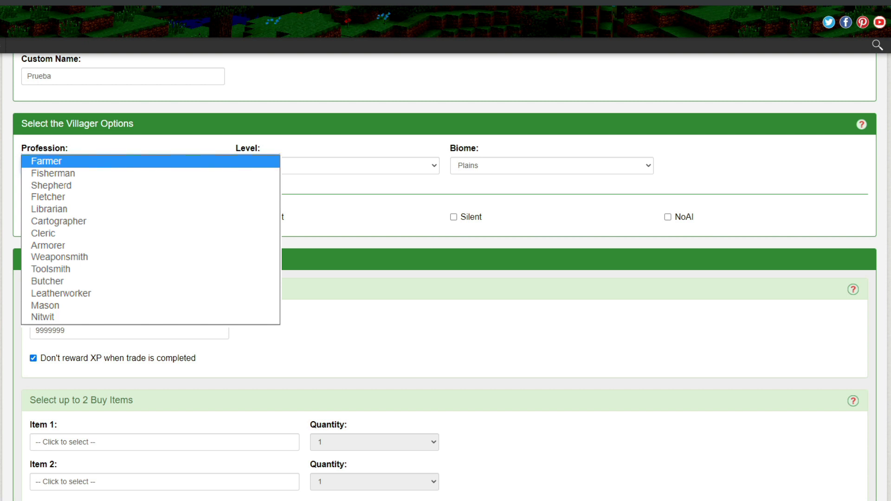
pyautogui.press('Escape')
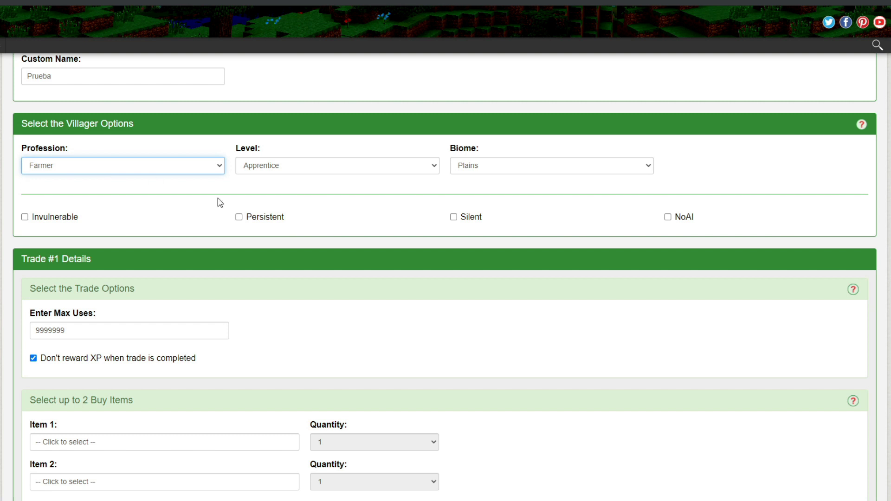
pyautogui.click(346, 168)
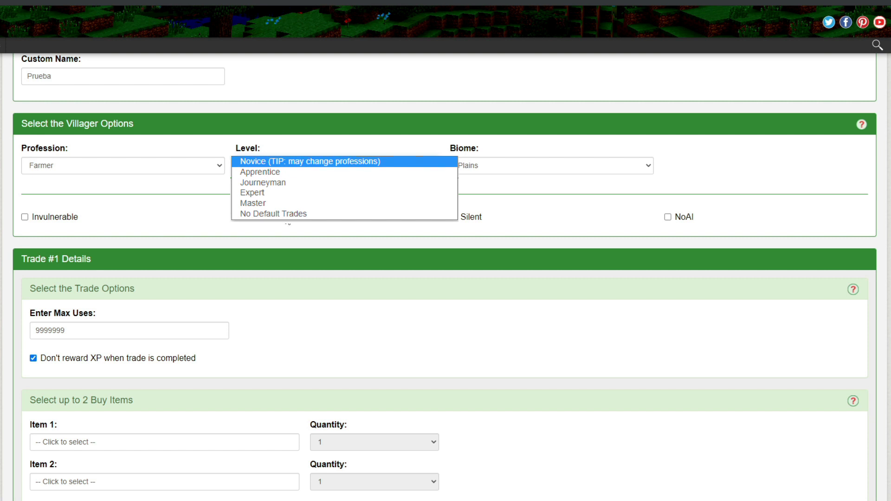
pyautogui.press('Down')
pyautogui.press('Down')
pyautogui.press('Down')
pyautogui.press('Down')
pyautogui.press('Return')
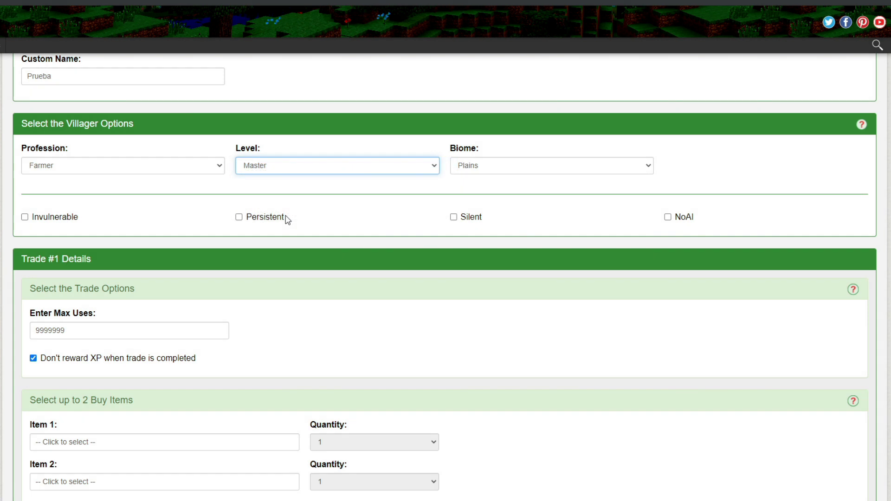
# Step: Set the villager's biome to Jungle
pyautogui.click(514, 173)
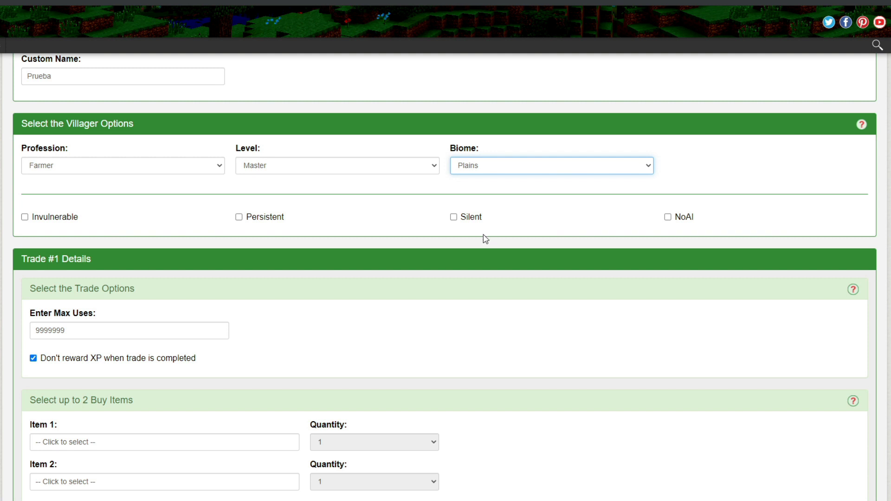
pyautogui.press('Up')
pyautogui.click(89, 228)
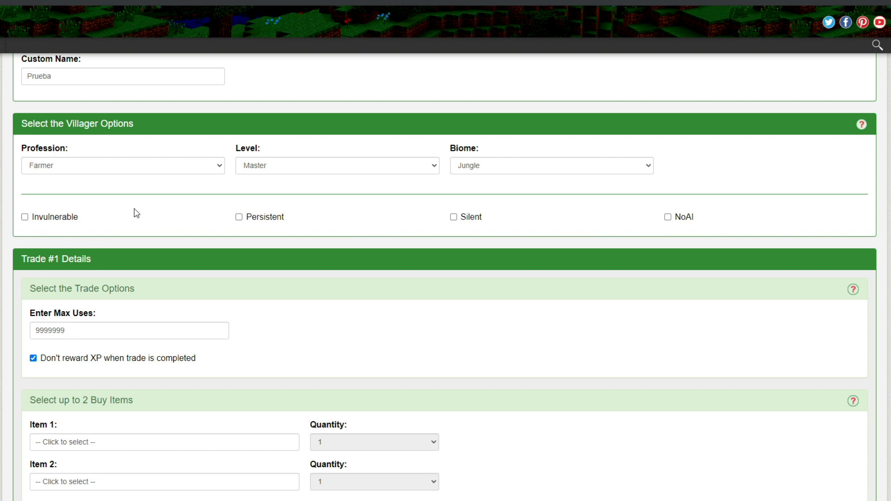
# Step: Enable the Invulnerable, Persistent, Silent and NoAI options for the villager
pyautogui.click(31, 217)
pyautogui.click(238, 218)
pyautogui.click(453, 217)
pyautogui.click(668, 218)
# Step: Set the first buy item of Trade #1 to Iron Ingot with a quantity of 5
pyautogui.scroll(-3, 412, 181)
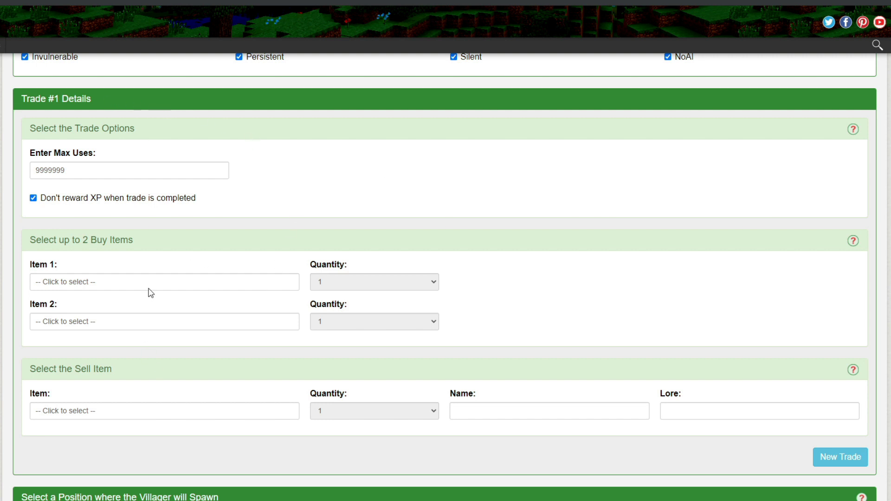
pyautogui.click(202, 280)
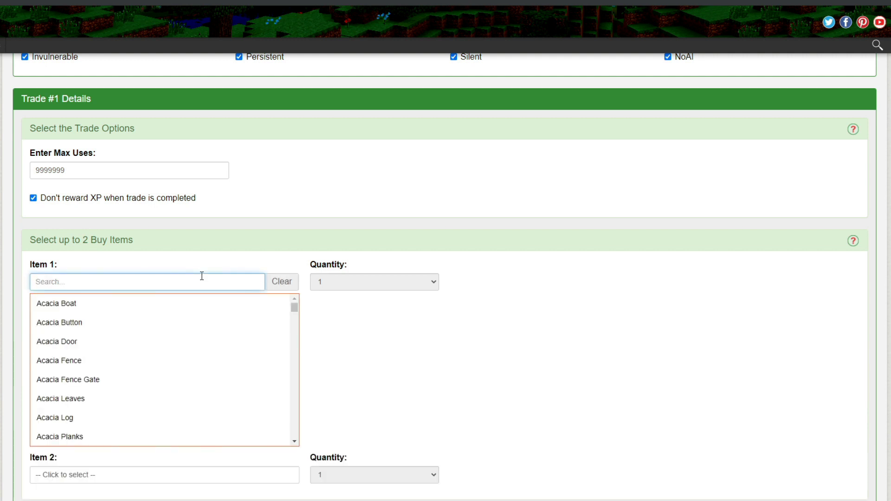
pyautogui.write('iron')
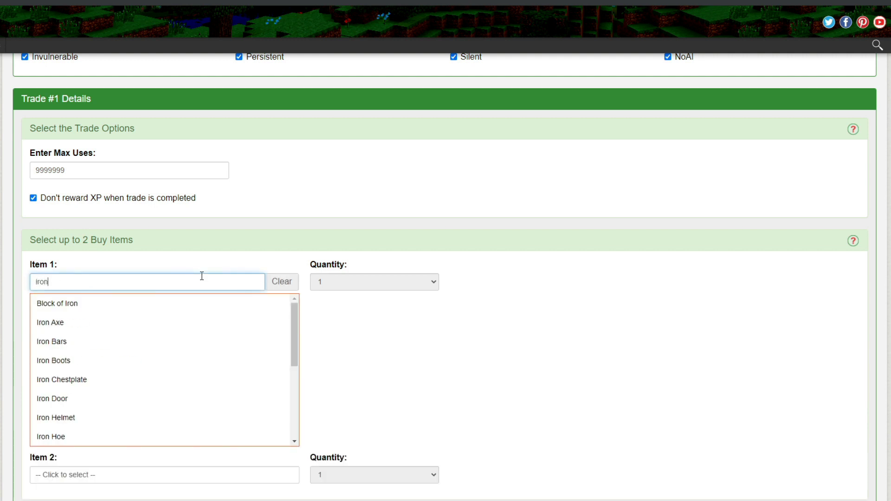
pyautogui.write(' in')
pyautogui.click(99, 305)
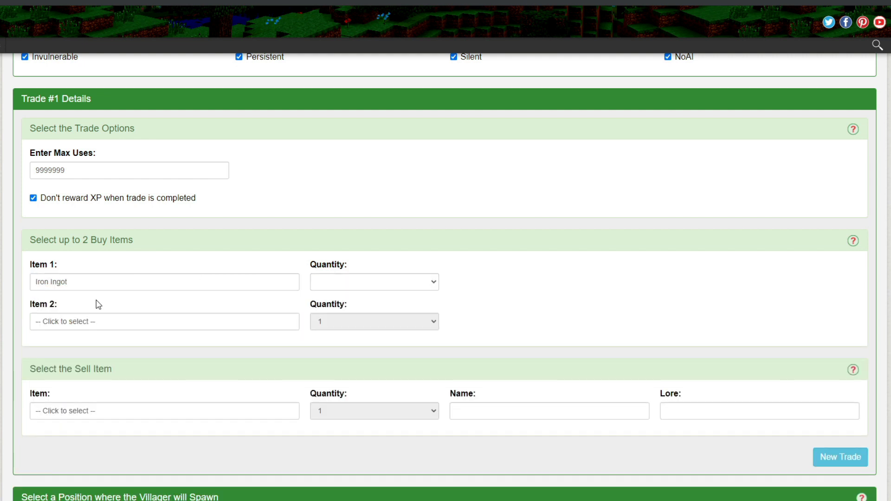
pyautogui.click(354, 284)
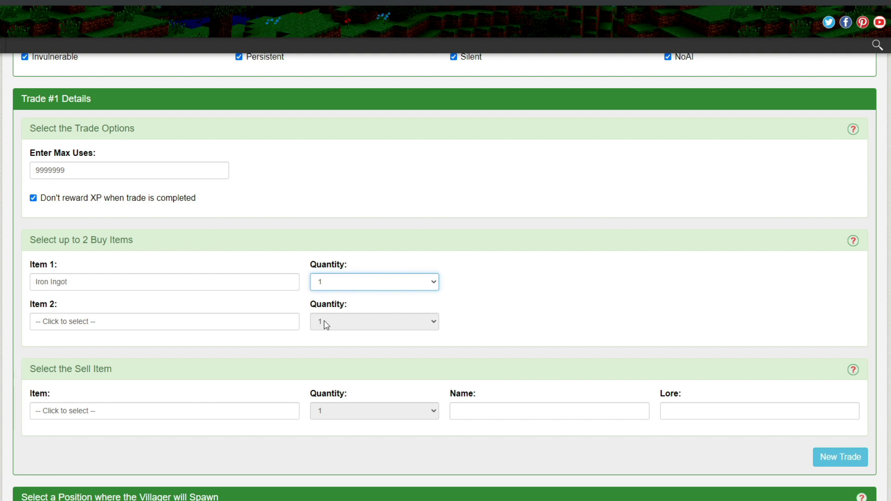
pyautogui.press('5')
# Step: Search for "chest" and choose Iron Chestplate as the sell item of Trade #1
pyautogui.click(192, 412)
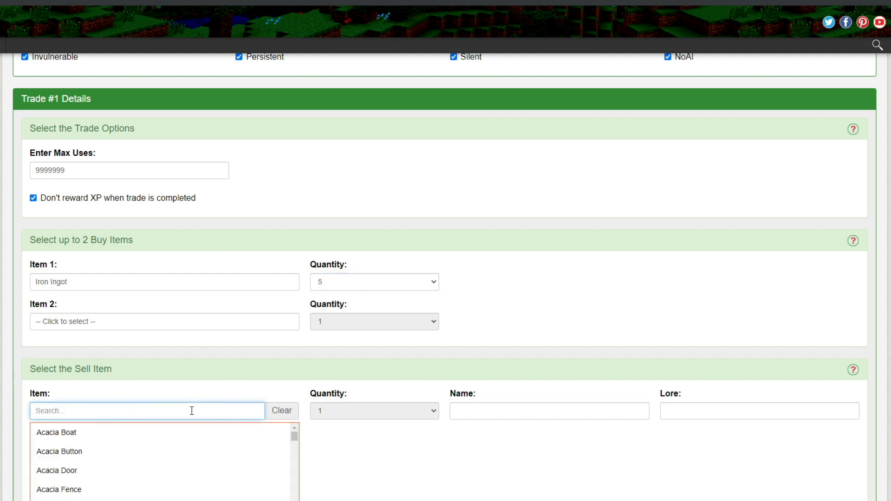
pyautogui.write('chest')
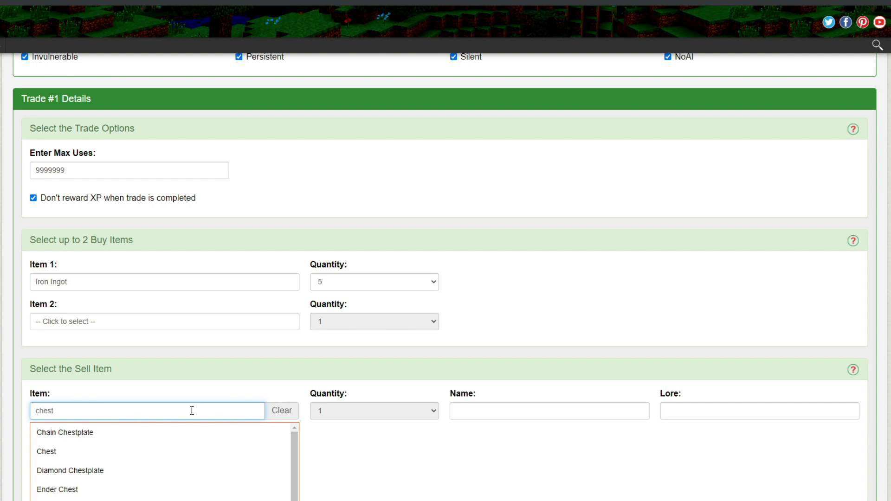
pyautogui.scroll(-1, 191, 410)
pyautogui.click(93, 474)
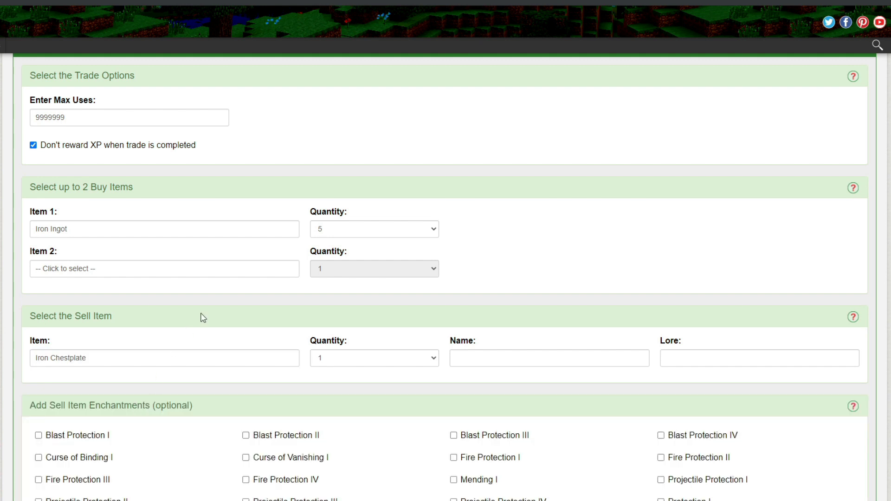
# Step: Set the maximum uses of Trade #1 to 5 and keep its XP reward disabled
pyautogui.scroll(1, 203, 318)
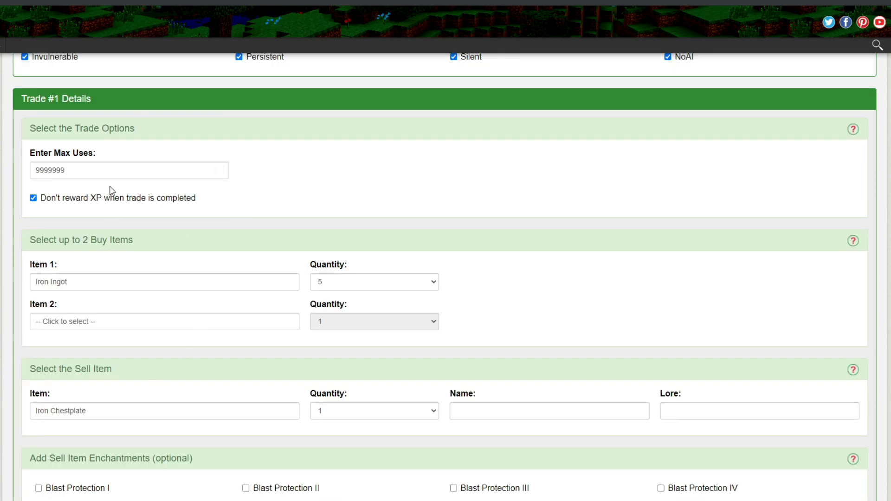
pyautogui.click(92, 175)
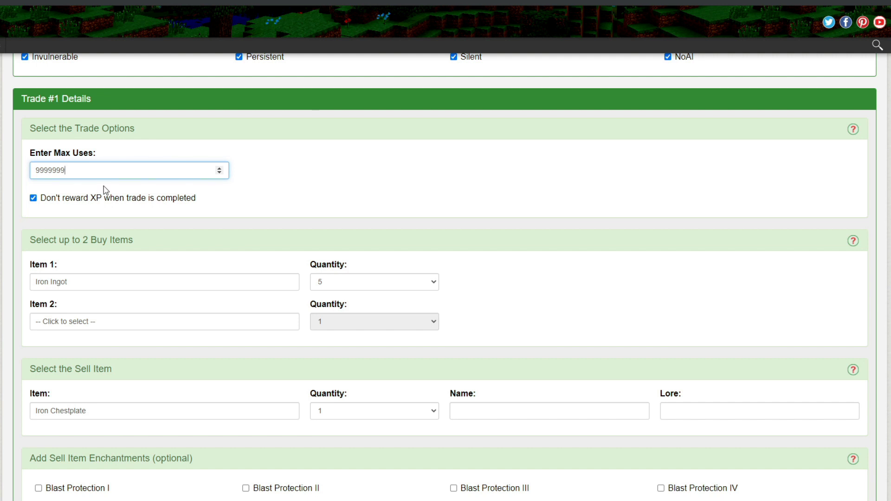
pyautogui.hotkey('ctrl', 'a')
pyautogui.write('5')
pyautogui.click(287, 208)
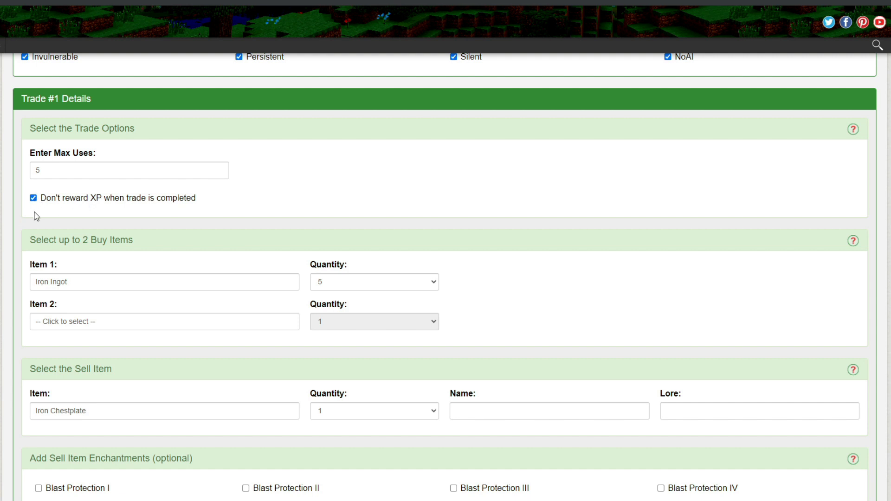
pyautogui.click(33, 199)
pyautogui.click(33, 199)
# Step: Name the sold iron chestplate "Peto especial" and give it the lore "Armadura para tutorial"
pyautogui.scroll(-5, 260, 222)
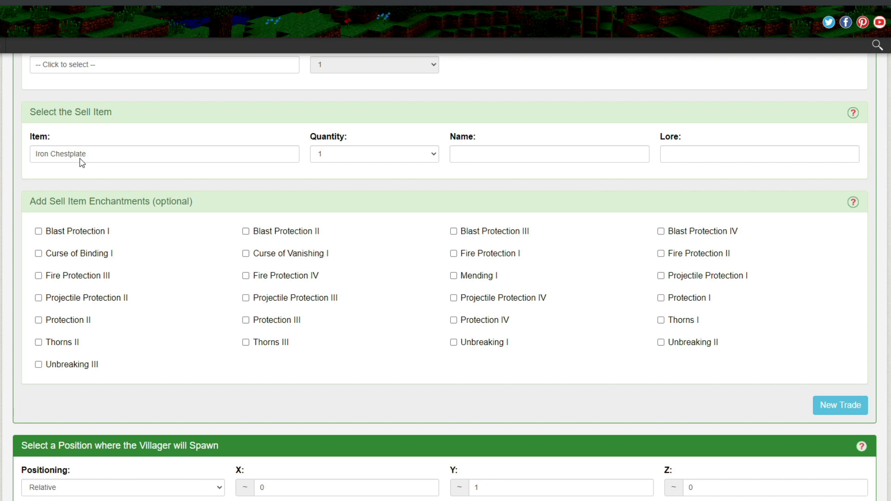
pyautogui.click(459, 151)
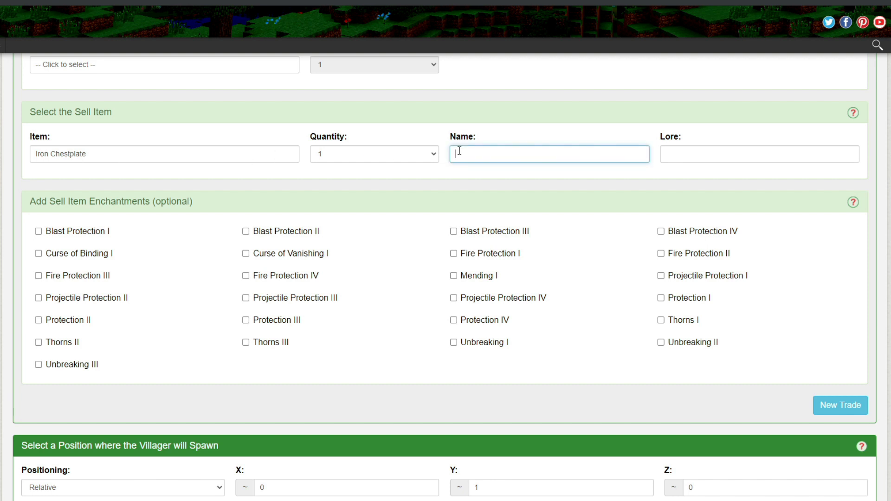
pyautogui.write('Peto especial')
pyautogui.click(741, 153)
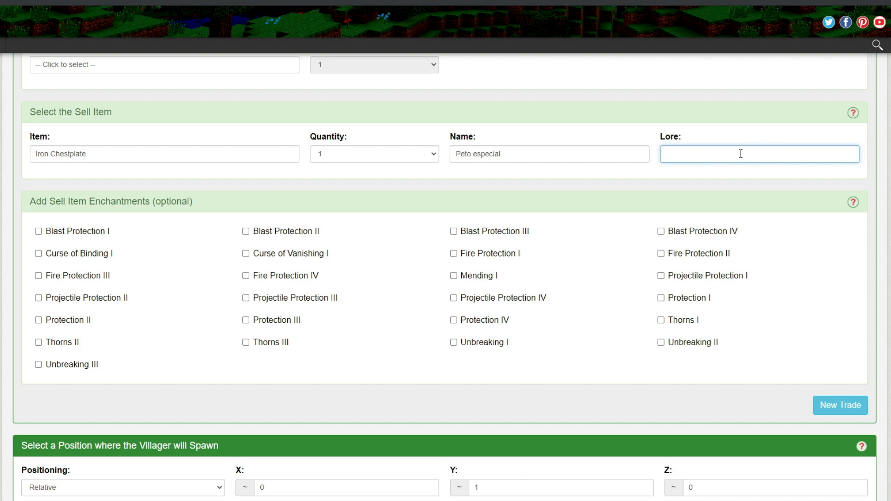
pyautogui.write('Armadura para tutorial')
# Step: Add the Unbreaking III enchantment to the sold iron chestplate
pyautogui.click(39, 365)
pyautogui.scroll(1, 181, 307)
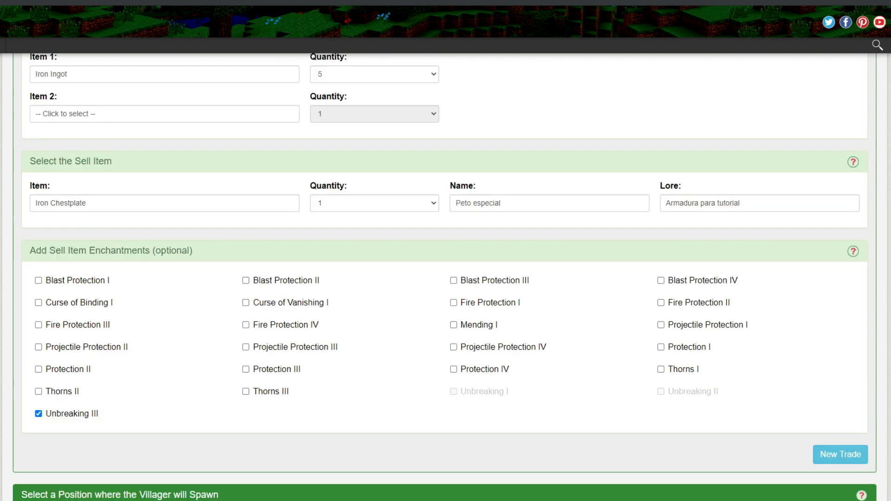
pyautogui.scroll(2, 444, 277)
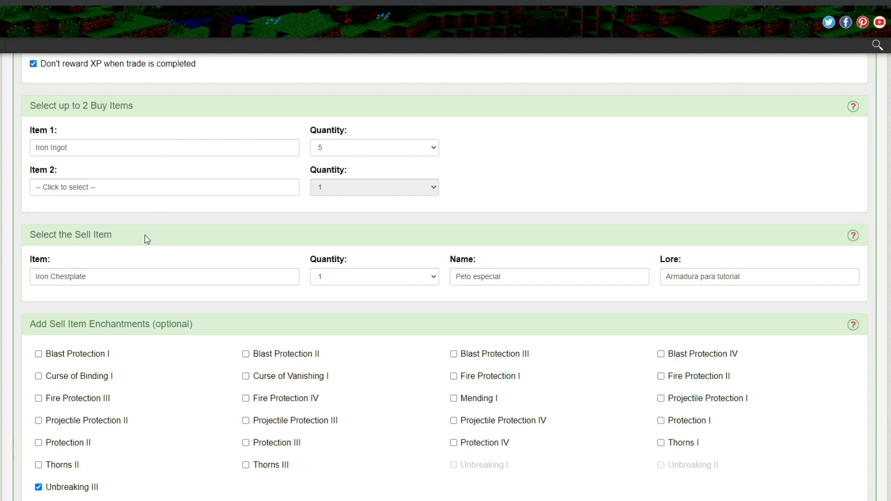
pyautogui.scroll(-3, 632, 331)
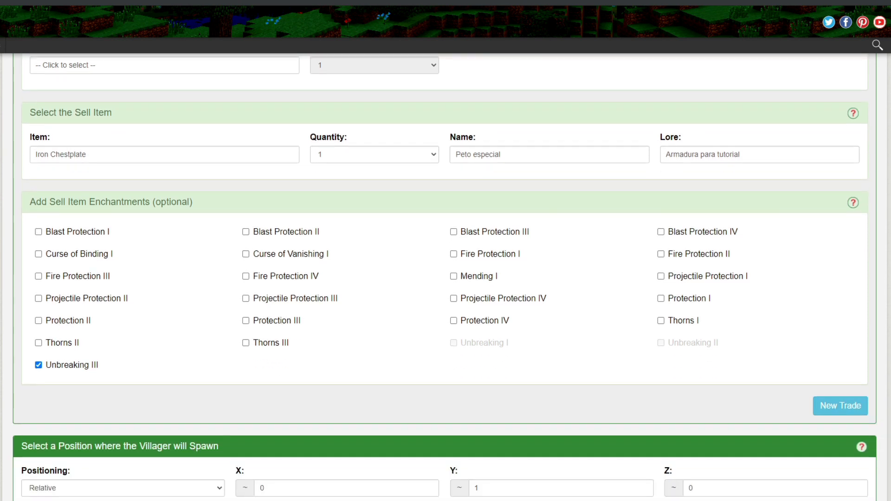
# Step: Add a second trade and set its first buy item to Diamond Chestplate
pyautogui.click(841, 413)
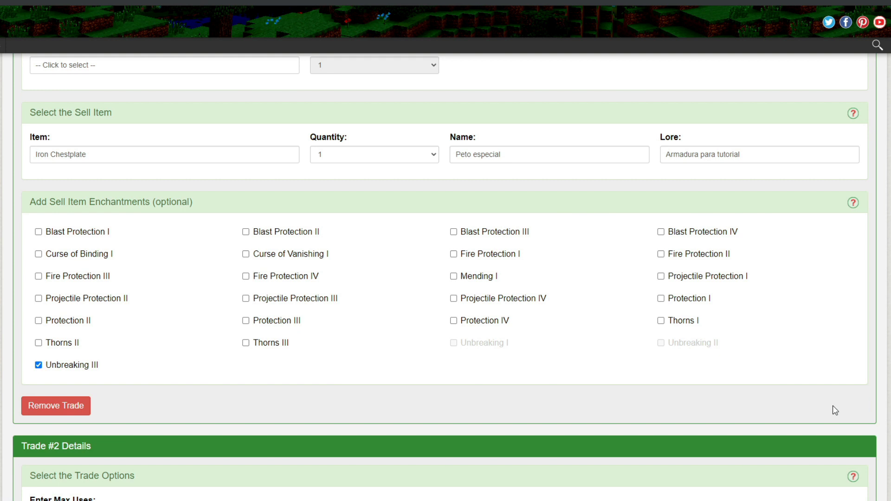
pyautogui.scroll(-8, 832, 408)
pyautogui.scroll(-1, 588, 176)
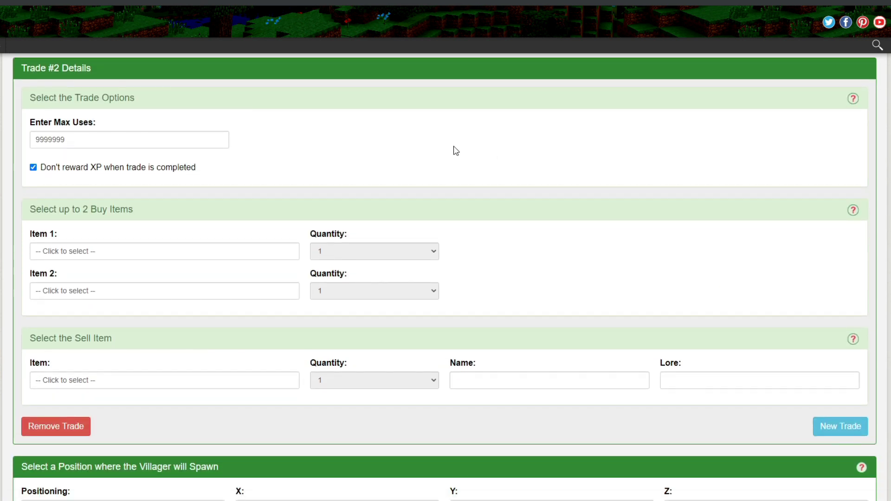
pyautogui.click(158, 249)
pyautogui.write('diamond chestplate')
pyautogui.press('Return')
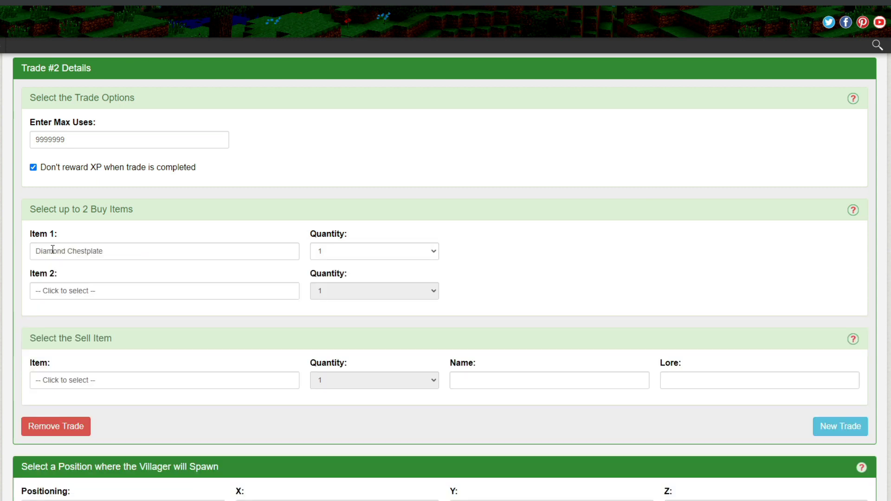
# Step: Set the sell item of Trade #2 to Diamond with a quantity of 5
pyautogui.click(113, 380)
pyautogui.write('di')
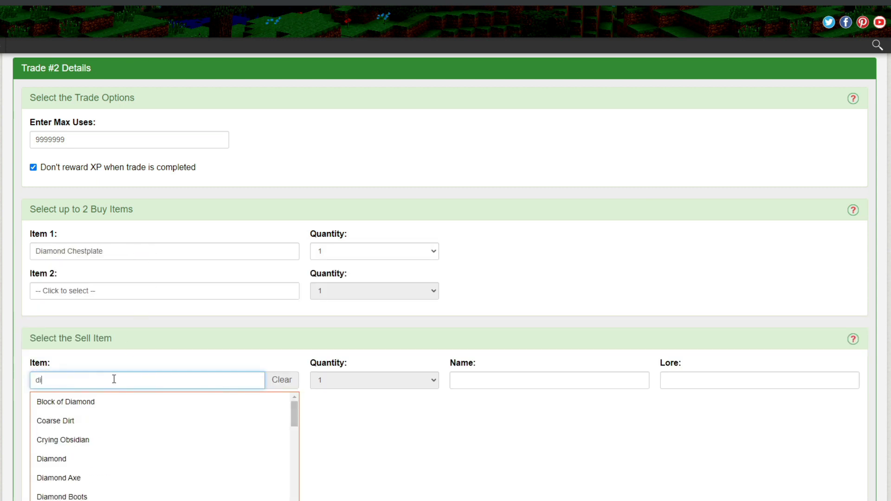
pyautogui.write('amond')
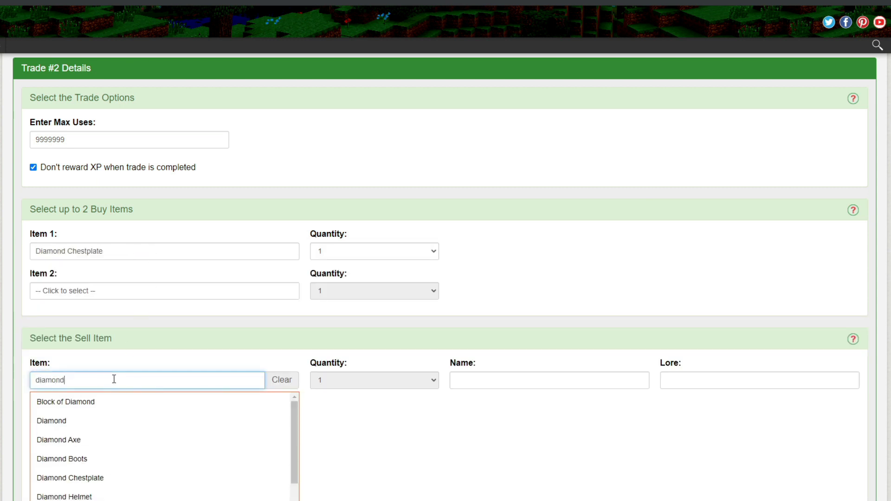
pyautogui.click(95, 422)
pyautogui.click(375, 386)
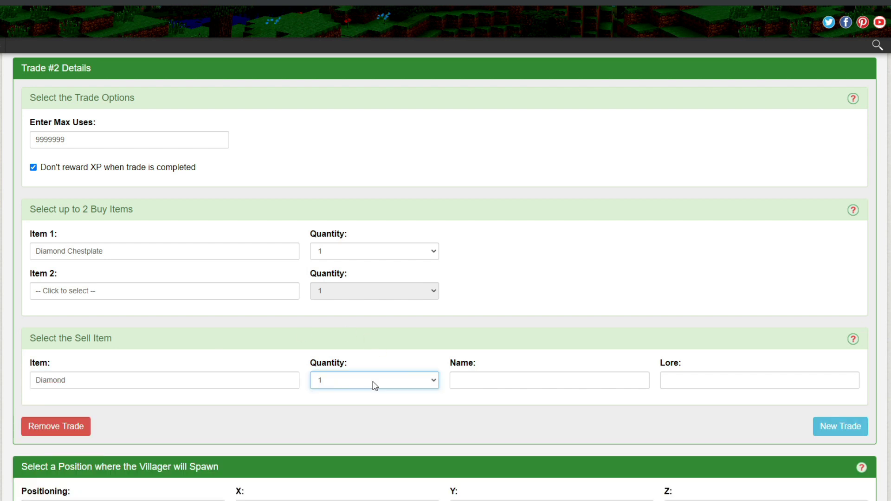
# Step: Review the max uses of Trade #2 and the buy, sell and enchantment settings of Trade #1
pyautogui.scroll(1, 71, 172)
pyautogui.click(71, 172)
pyautogui.doubleClick(71, 173)
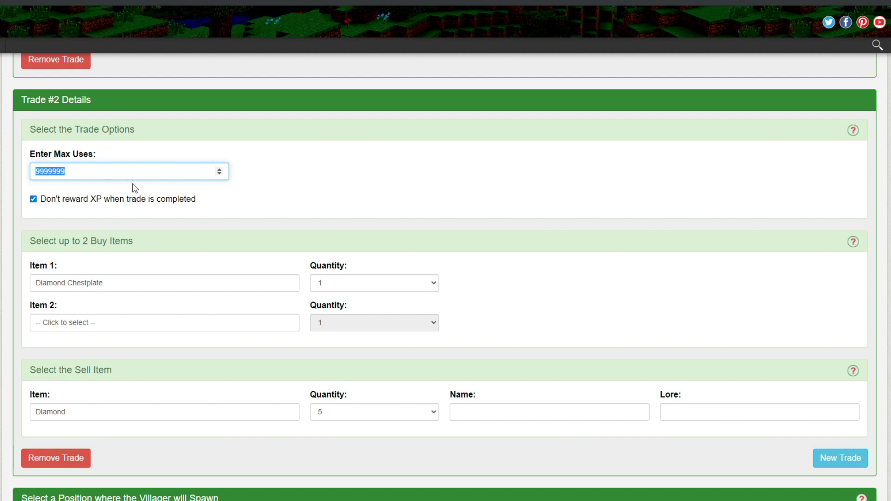
pyautogui.click(204, 184)
pyautogui.moveTo(90, 175); pyautogui.dragTo(26, 179)
pyautogui.click(250, 214)
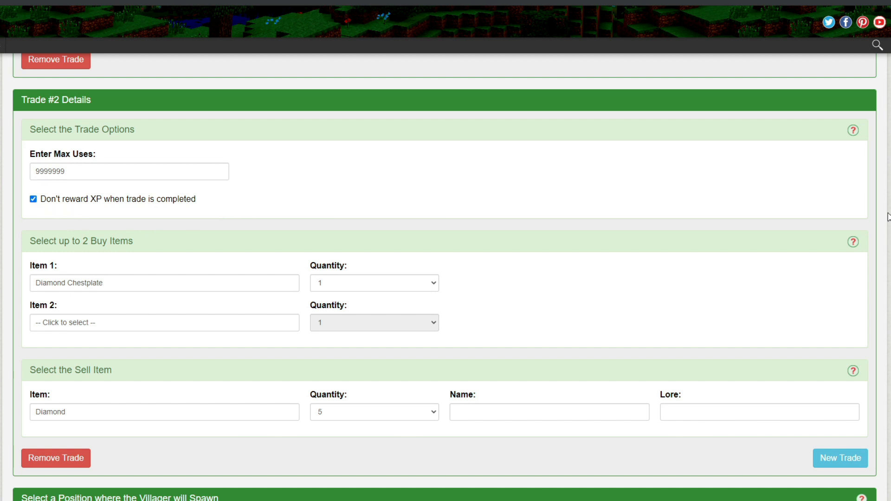
pyautogui.scroll(10, 446, 278)
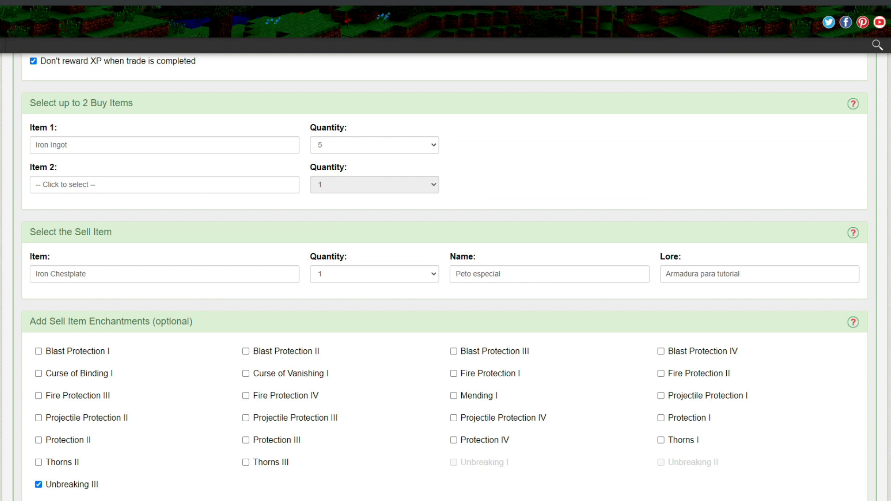
pyautogui.scroll(1, 446, 279)
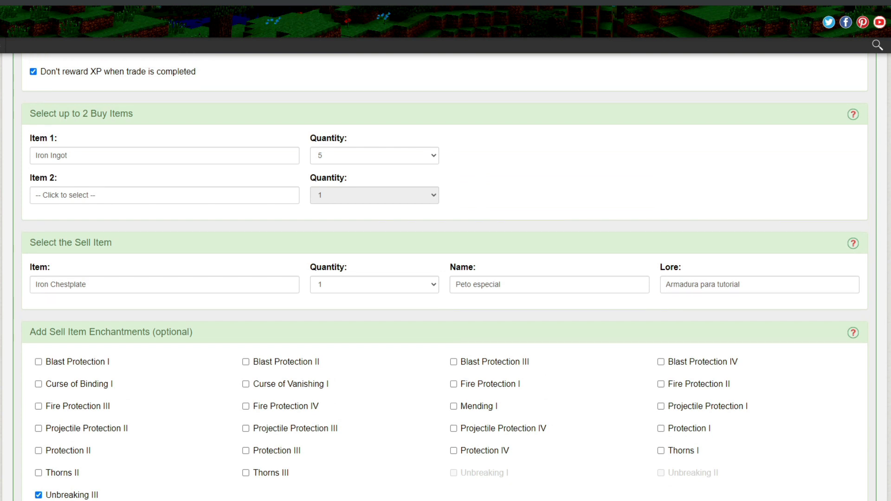
pyautogui.scroll(-10, 445, 278)
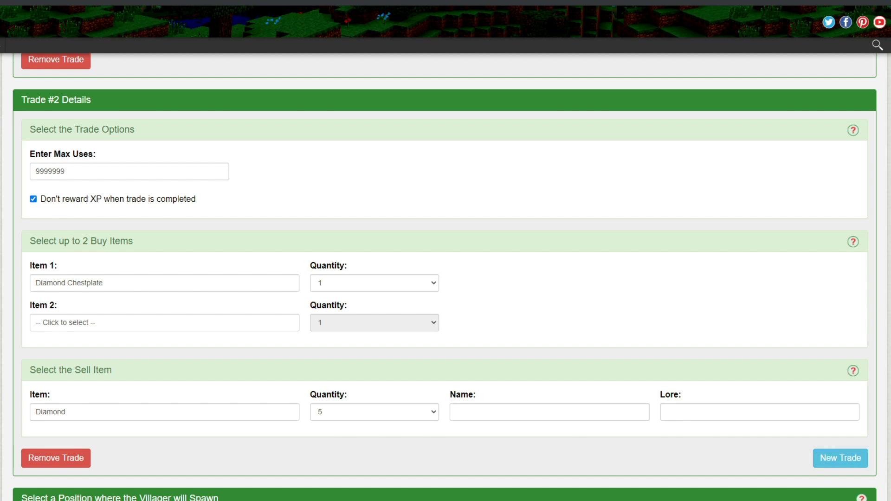
# Step: Set the villager's spawn position to Absolute with X 10, Y 63 and Z 5
pyautogui.scroll(-5, 215, 303)
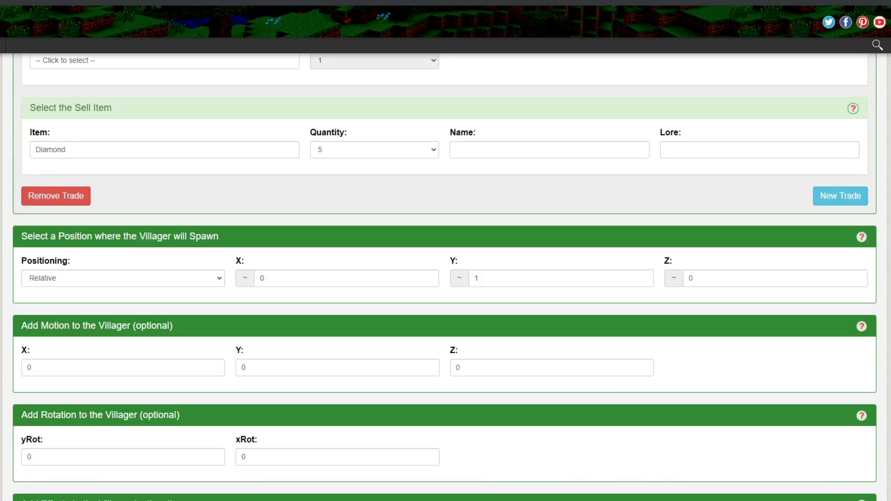
pyautogui.click(164, 284)
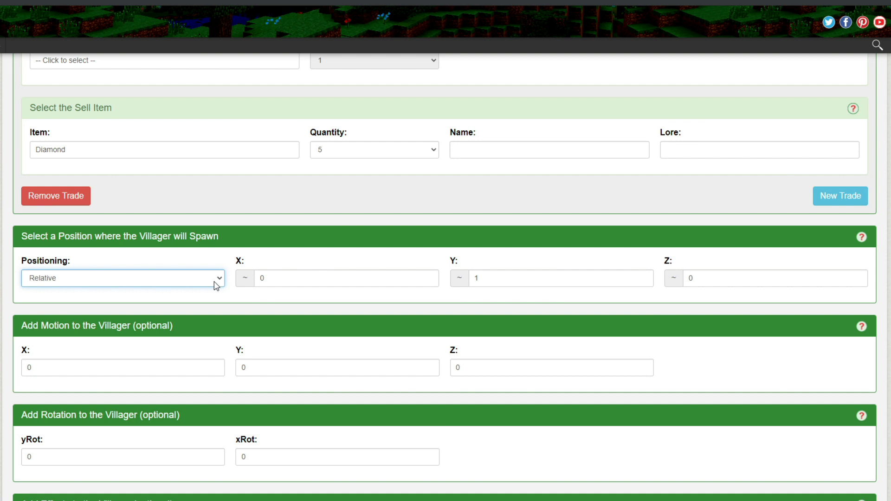
pyautogui.click(137, 302)
pyautogui.press('Tab')
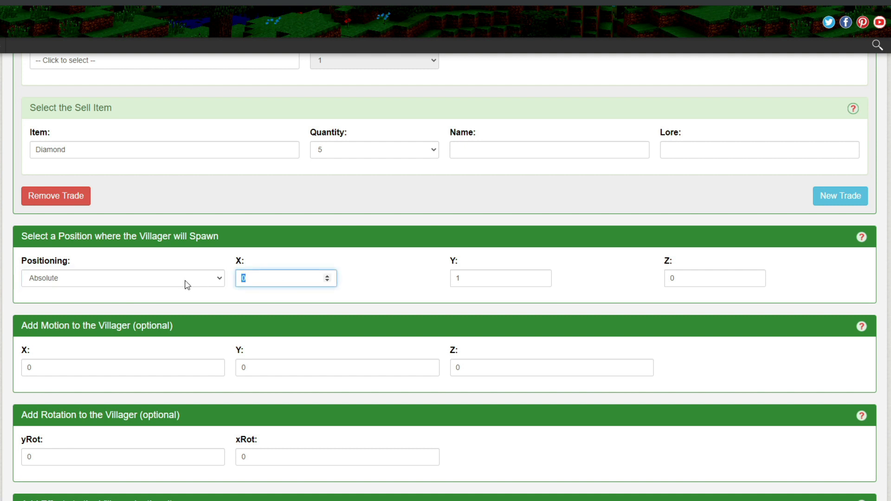
pyautogui.write('10')
pyautogui.press('Tab')
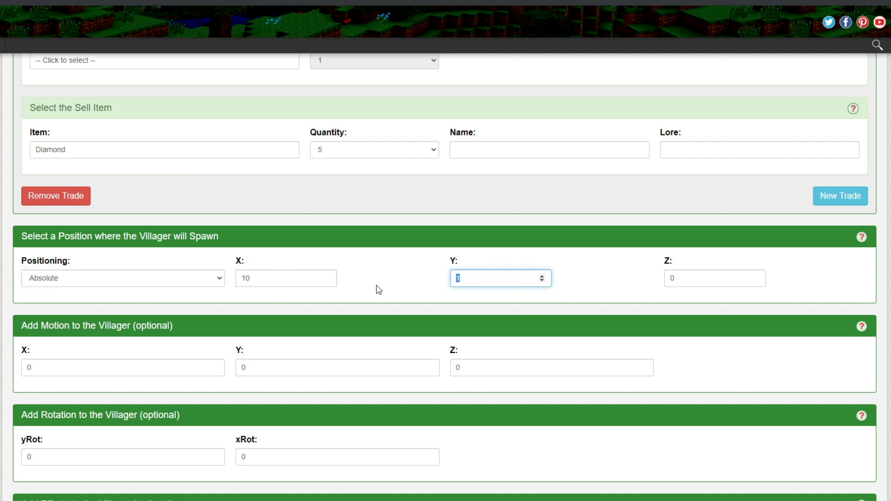
pyautogui.write('63')
pyautogui.press('Tab')
pyautogui.write('5')
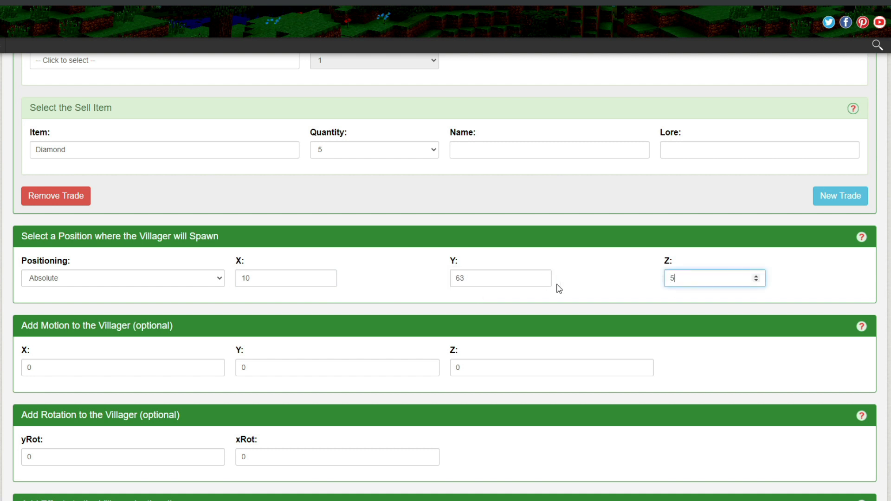
# Step: Switch the spawn positioning to Relative and set the X, Y and Z offsets to 0
pyautogui.click(167, 285)
pyautogui.click(76, 296)
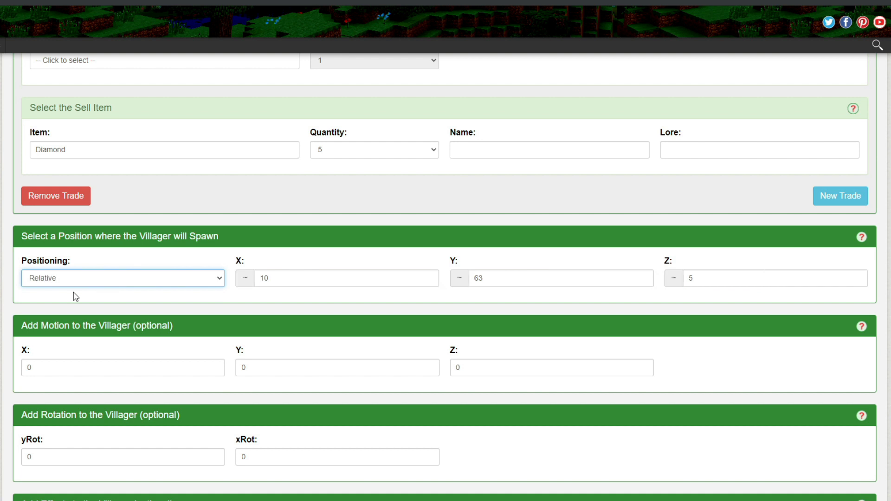
pyautogui.press('Tab')
pyautogui.write('0')
pyautogui.press('Tab')
pyautogui.write('0')
pyautogui.press('Tab')
pyautogui.write('0')
pyautogui.click(430, 264)
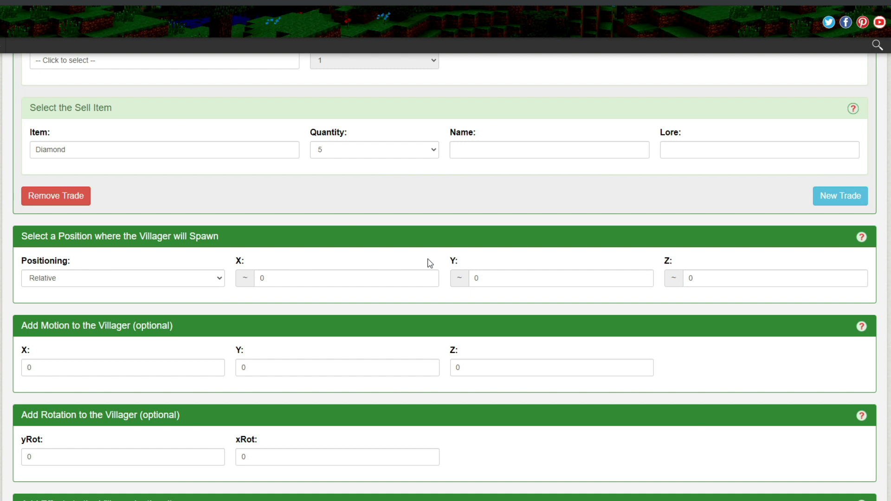
# Step: Try a yRot of 90 for the villager's rotation, and leave both yRot and xRot empty
pyautogui.scroll(-1, 430, 264)
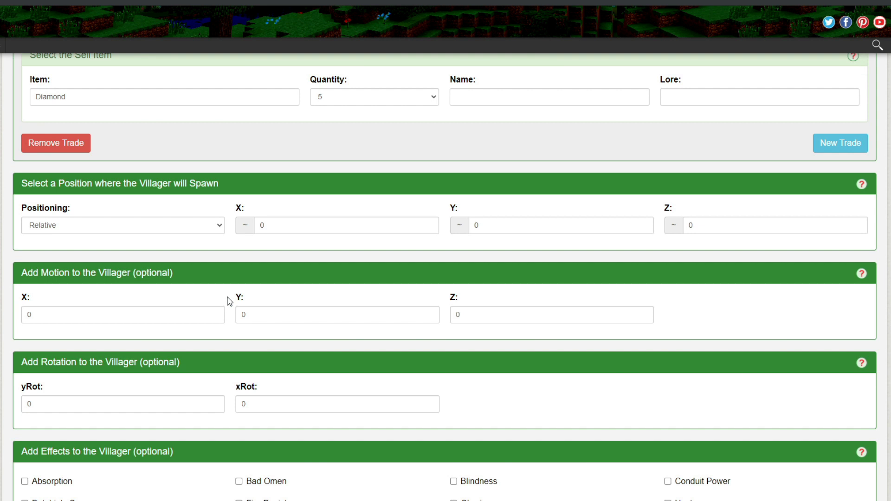
pyautogui.scroll(-2, 288, 316)
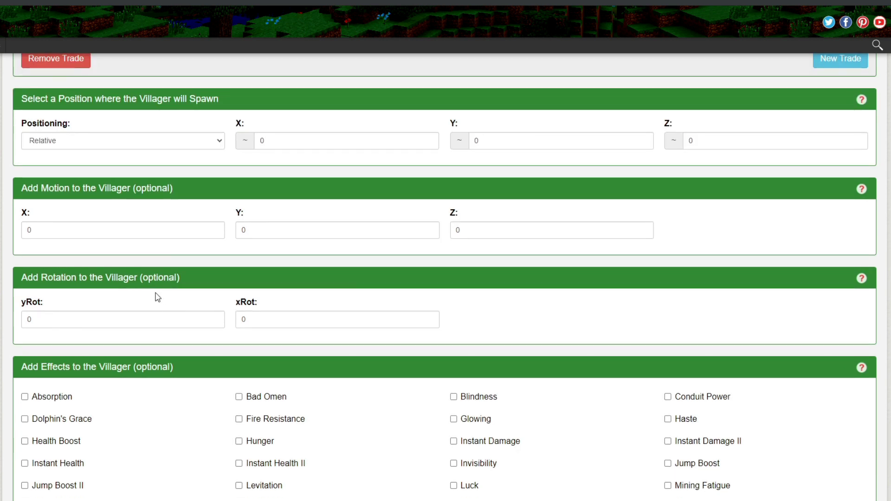
pyautogui.scroll(-1, 157, 295)
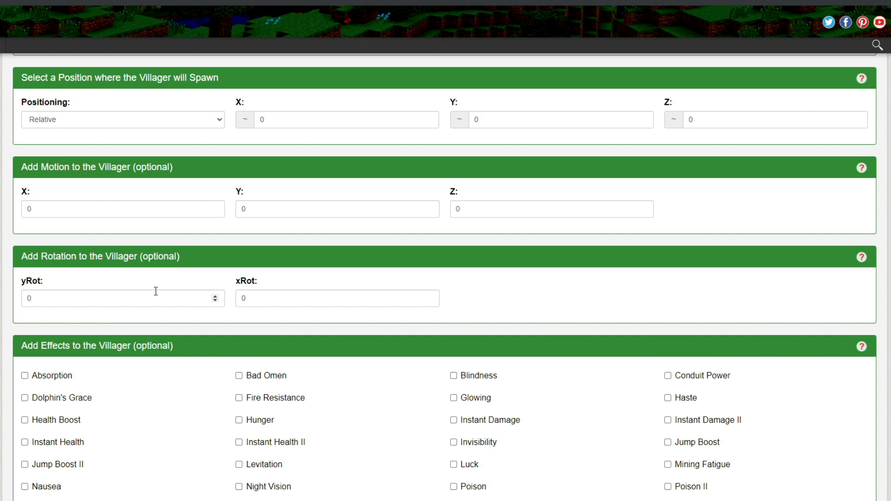
pyautogui.click(156, 291)
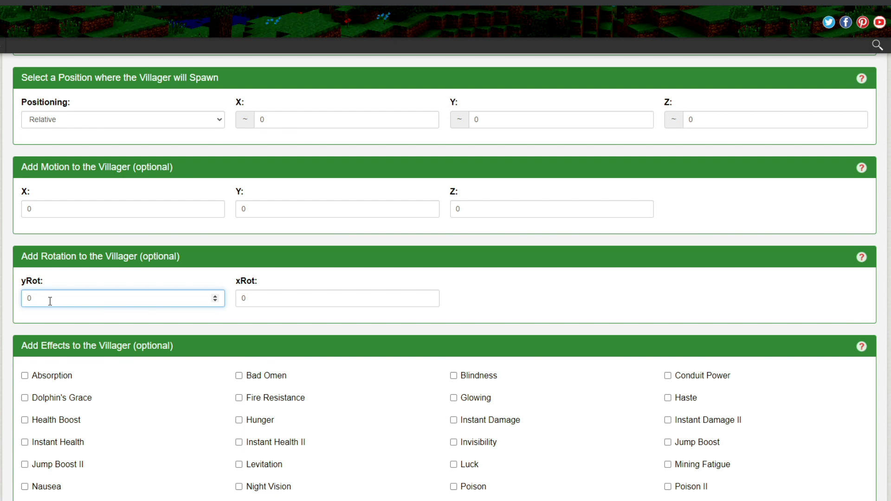
pyautogui.press('BackSpace')
pyautogui.write('90')
pyautogui.press('BackSpace')
pyautogui.press('BackSpace')
pyautogui.click(271, 294)
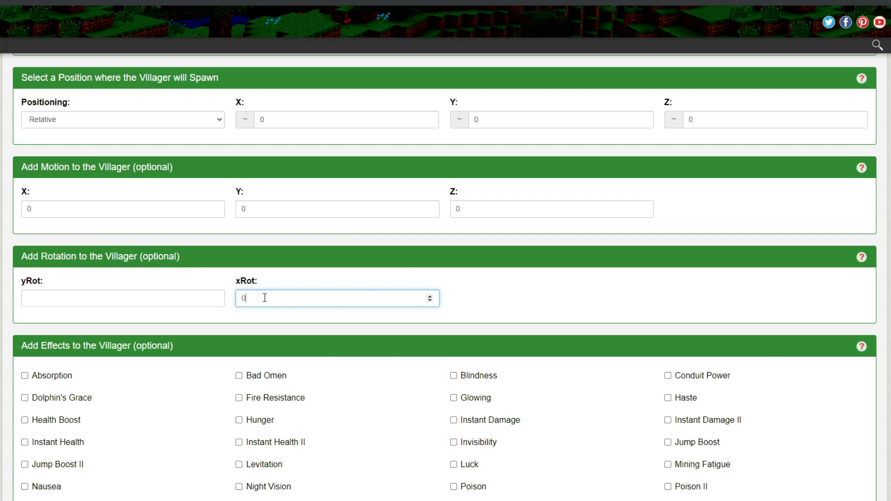
pyautogui.press('BackSpace')
pyautogui.click(532, 315)
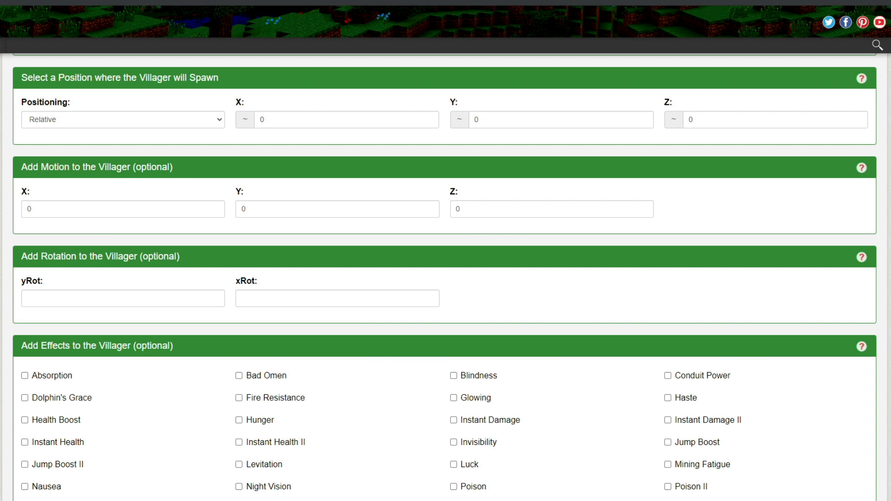
# Step: Generate the villager summon command without adding any effects
pyautogui.scroll(-3, 193, 285)
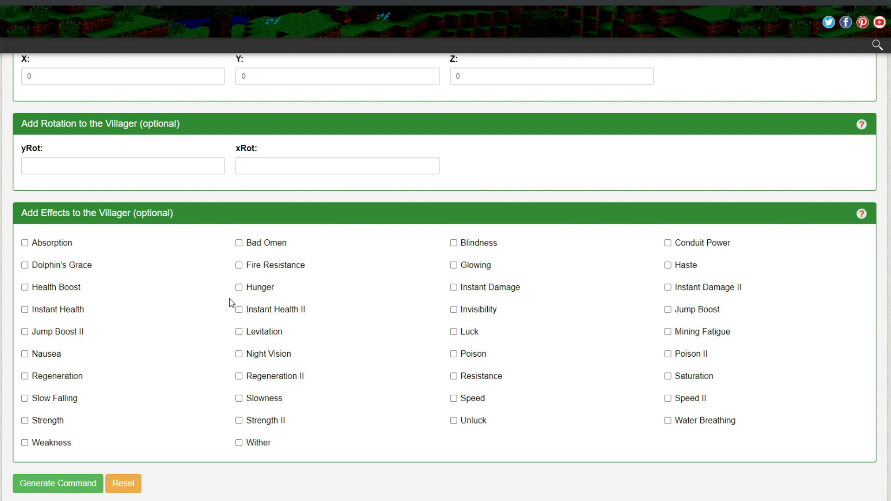
pyautogui.scroll(-1, 221, 312)
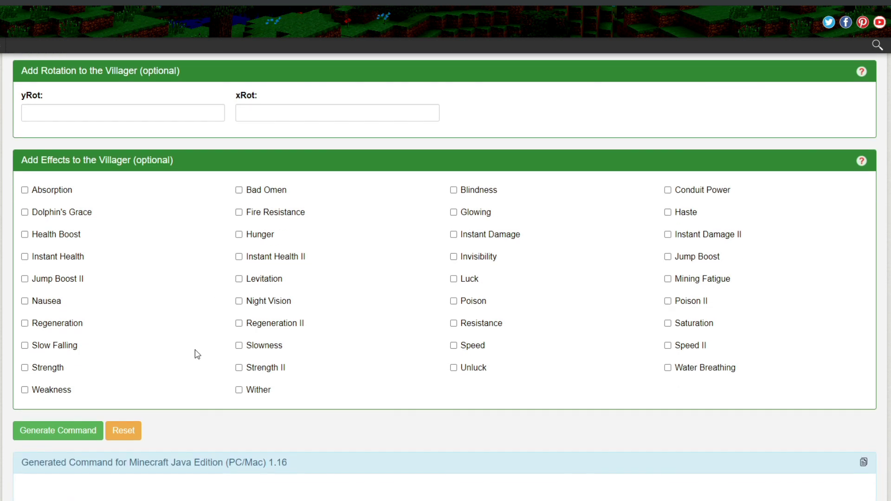
pyautogui.click(81, 434)
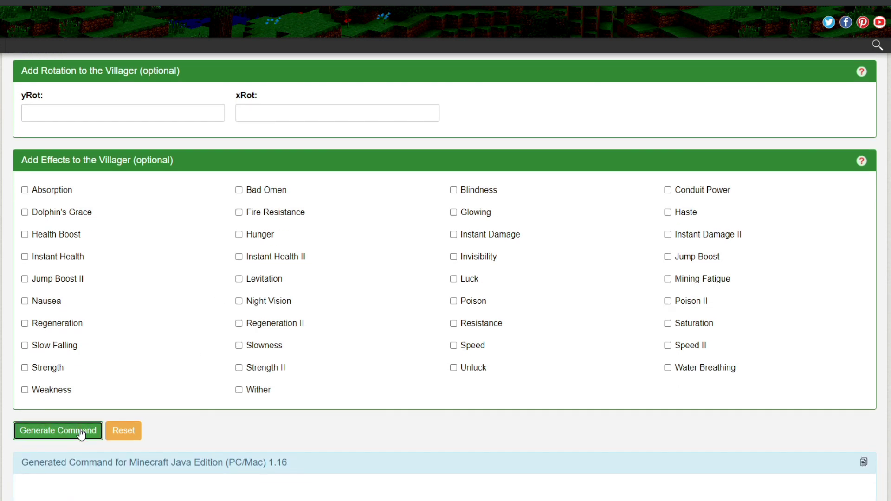
pyautogui.scroll(-2, 81, 434)
pyautogui.scroll(-1, 279, 414)
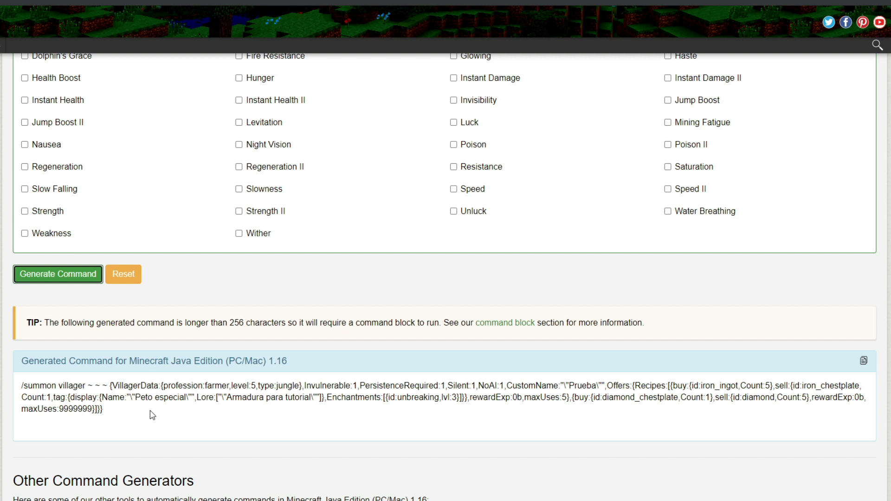
# Step: Copy the complete generated summon command to the clipboard
pyautogui.doubleClick(120, 401)
pyautogui.tripleClick(20, 390)
pyautogui.click(192, 423)
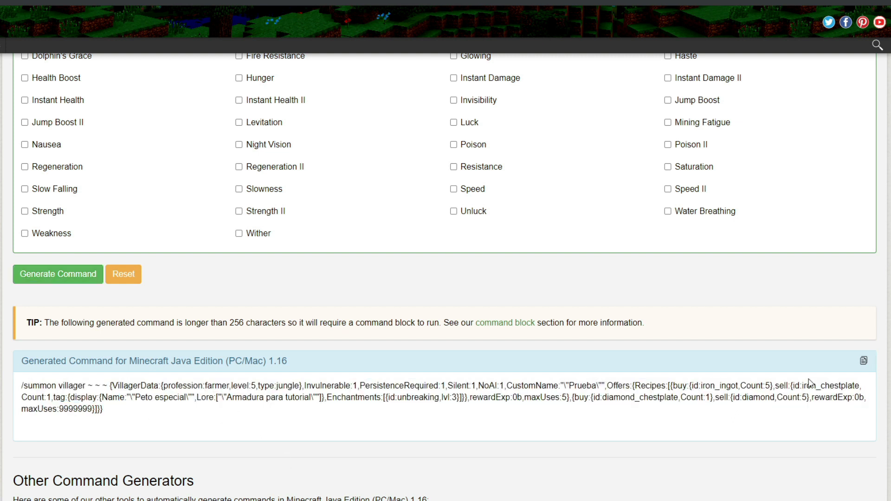
pyautogui.click(865, 367)
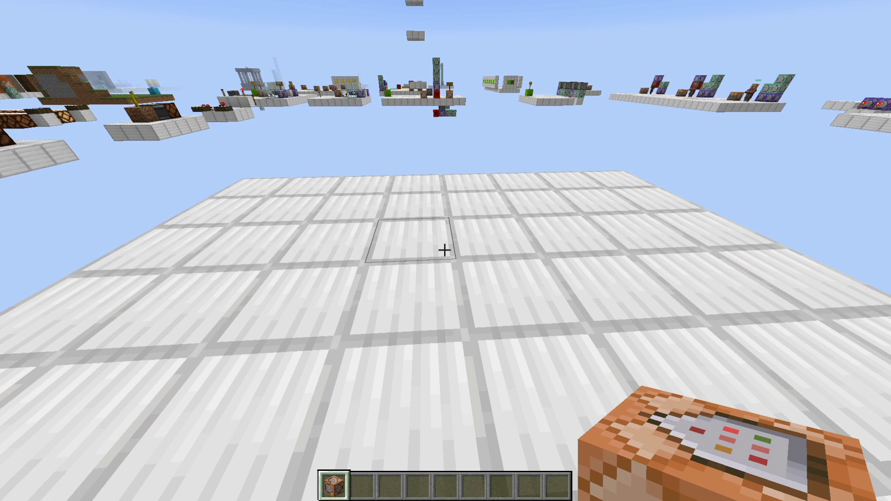
# Step: Switch to Minecraft and place a command block on the white platform
pyautogui.rightClick(444, 251)
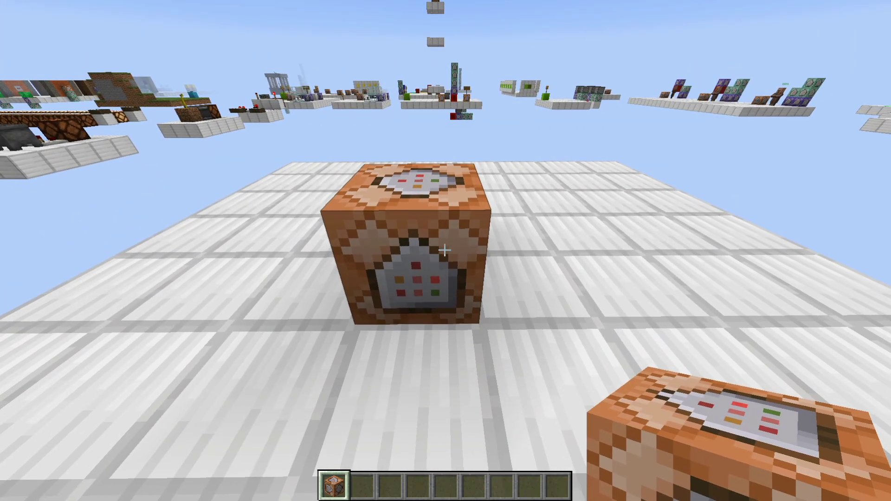
# Step: Try pasting the copied summon command into the game chat, and close the chat without sending it
pyautogui.press('t')
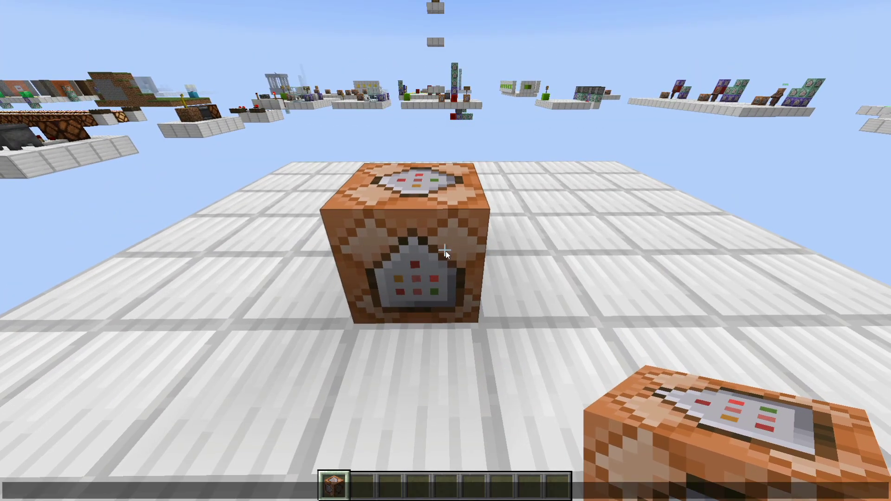
pyautogui.hotkey('ctrl', 'v')
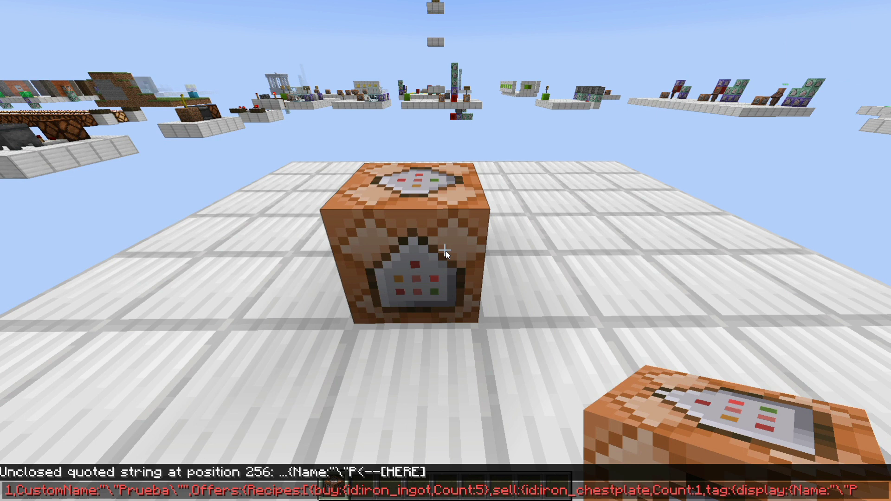
pyautogui.press('Escape')
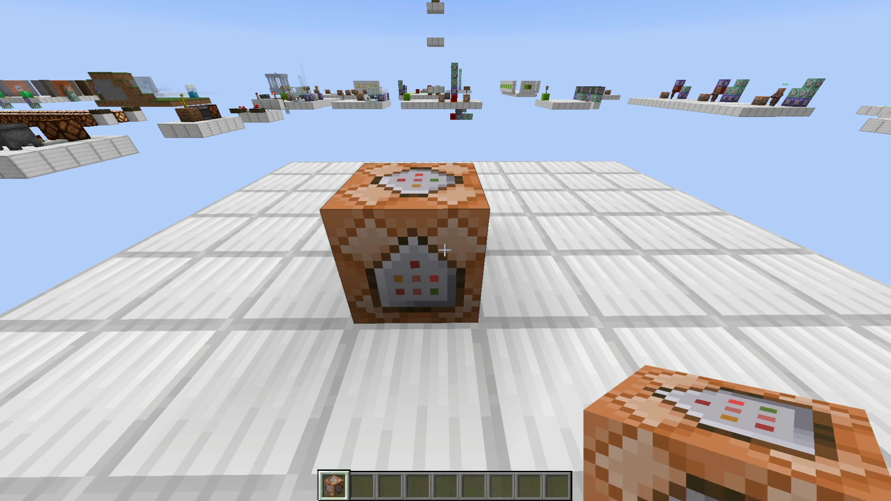
pyautogui.press('s')
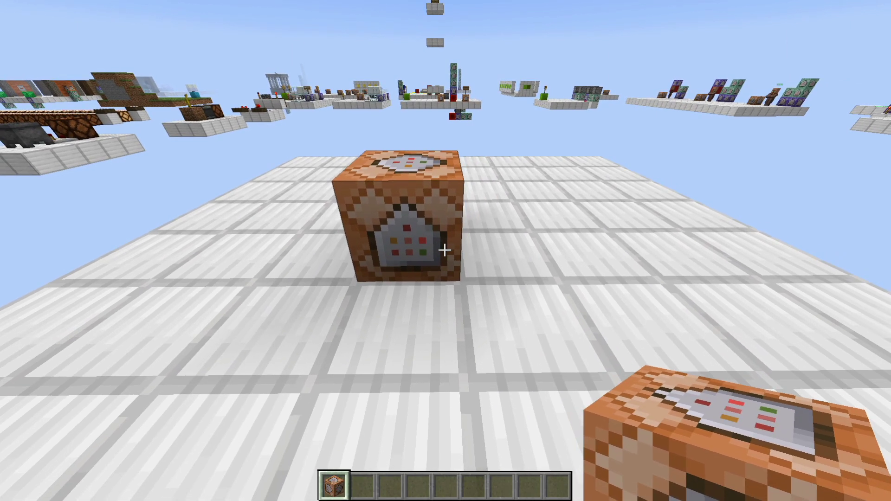
pyautogui.press('t')
pyautogui.hotkey('ctrl', 'v')
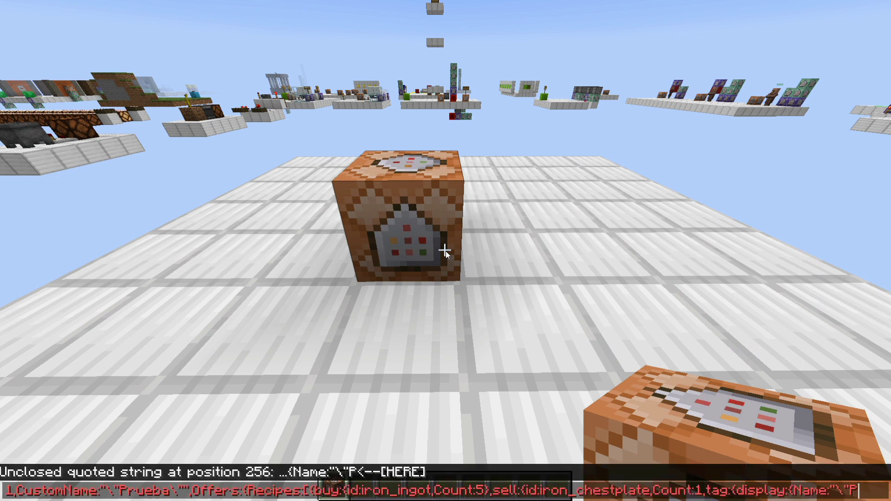
pyautogui.press('Escape')
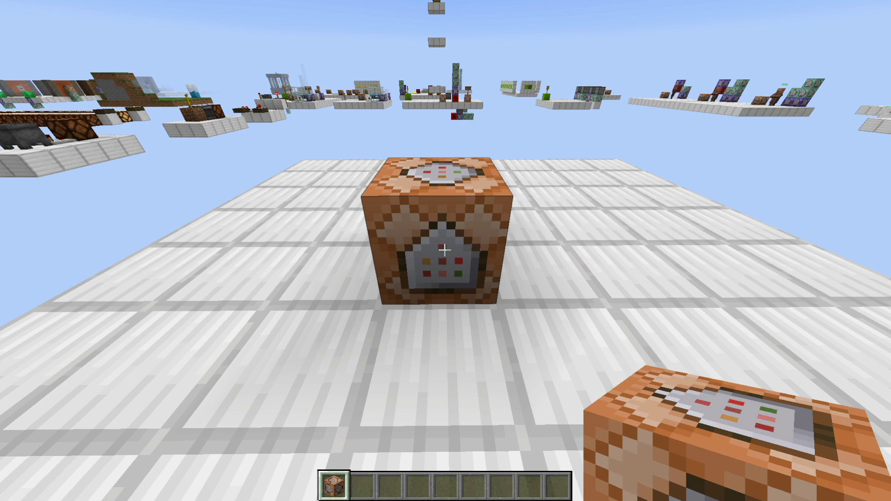
# Step: Paste the copied summon command into the command block's console command and save it
pyautogui.rightClick(444, 250)
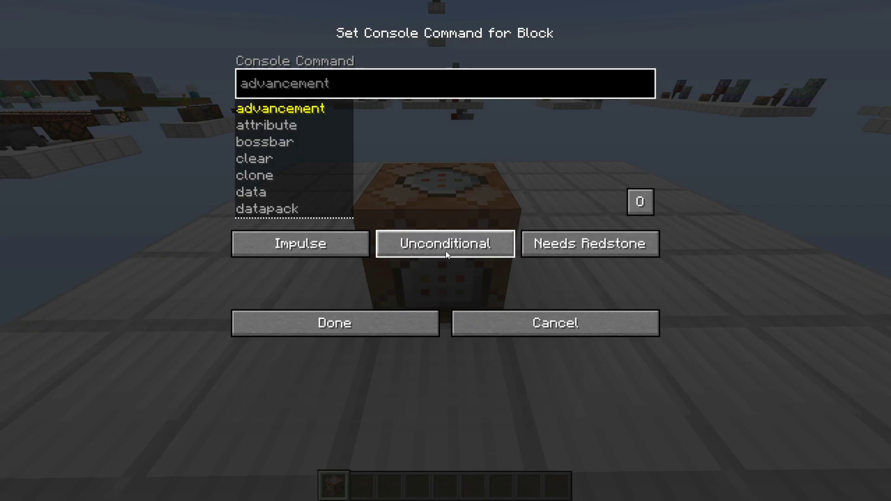
pyautogui.hotkey('ctrl', 'v')
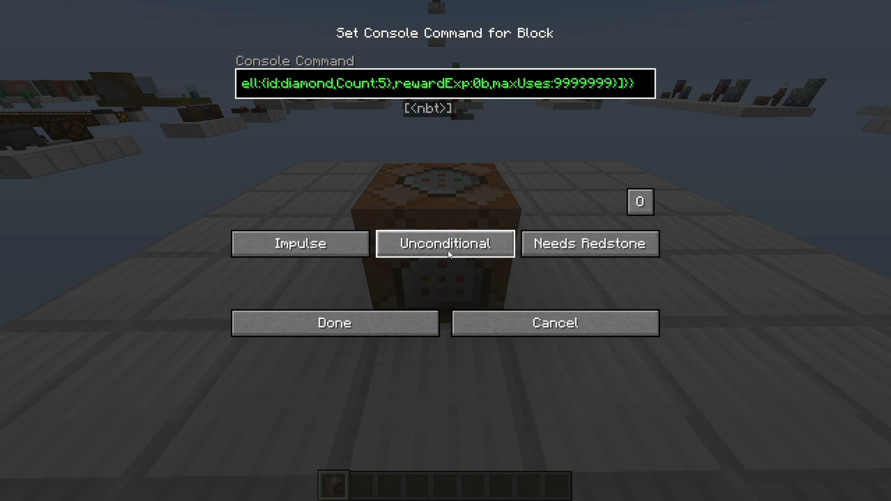
pyautogui.press('Return')
# Step: Take a stone button from the Redstone category into the second hotbar slot and hold it
pyautogui.press('e')
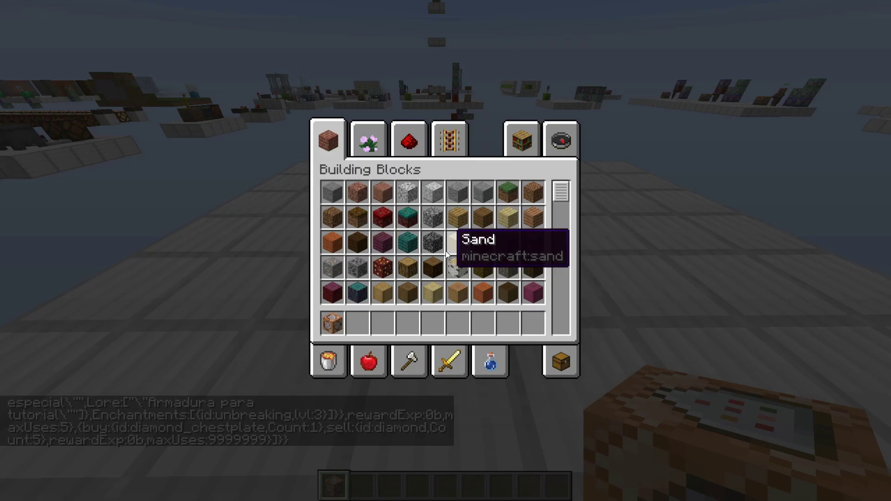
pyautogui.click(421, 153)
pyautogui.click(533, 268)
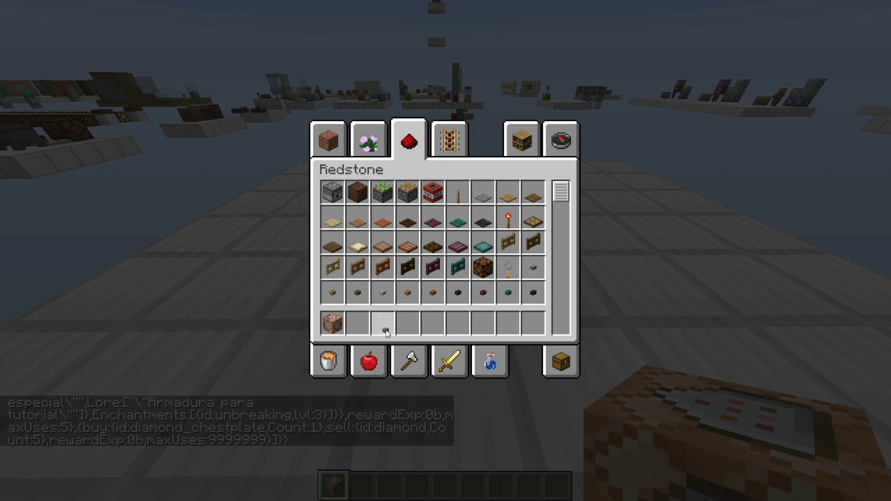
pyautogui.click(358, 323)
pyautogui.press('e')
pyautogui.press('2')
# Step: Summon the villager with a stone button placed on the command block's front, and break the block beneath the villager
pyautogui.press('w')
pyautogui.press('s')
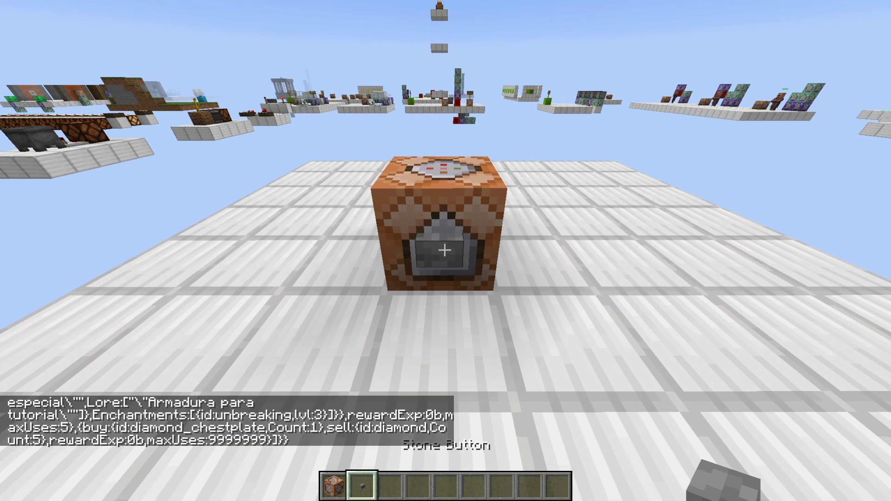
pyautogui.rightClick(445, 250)
pyautogui.rightClick(444, 250)
pyautogui.press('5')
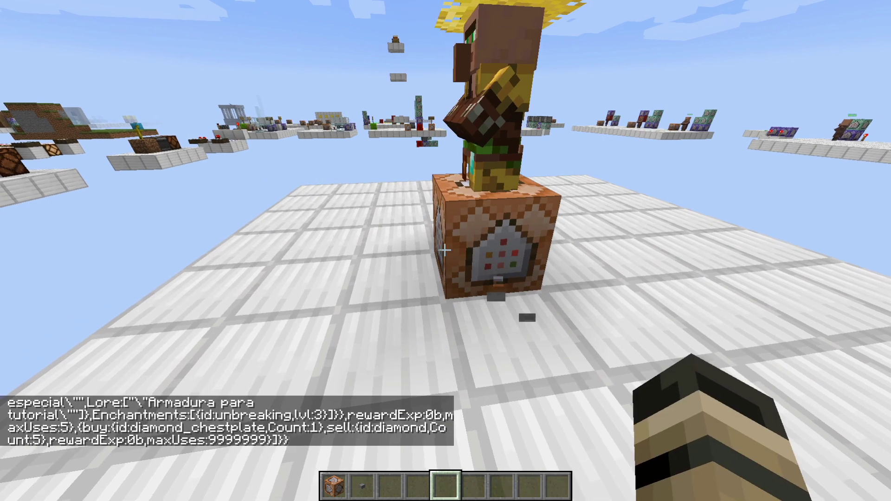
pyautogui.click(445, 251)
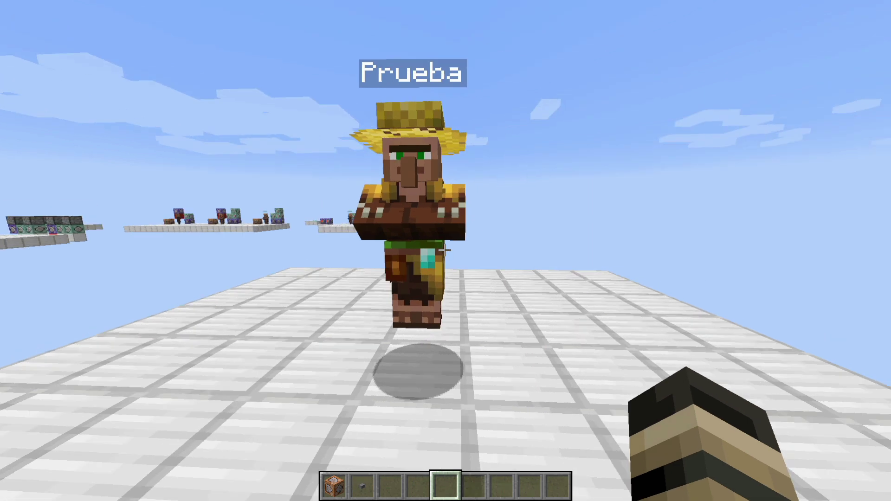
# Step: Inspect the villager's trades, checking the items of the iron ingot trade and the tooltip of its chestplate
pyautogui.rightClick(445, 251)
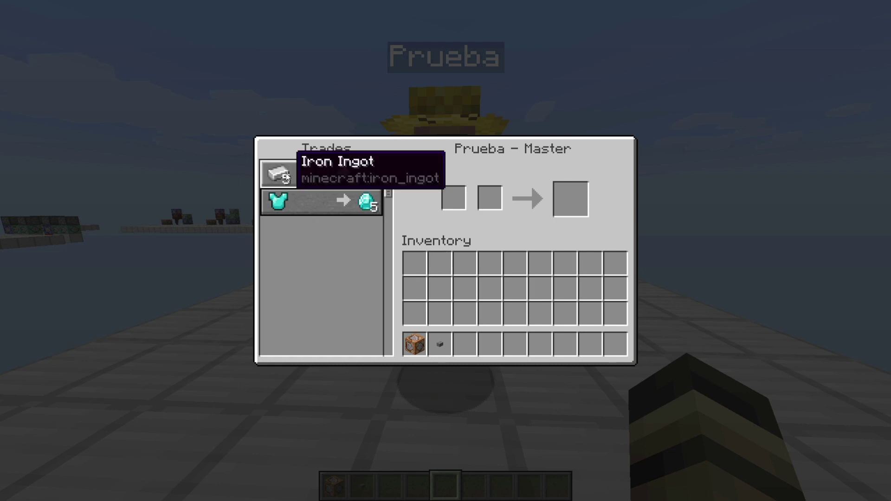
pyautogui.moveTo(366, 170)
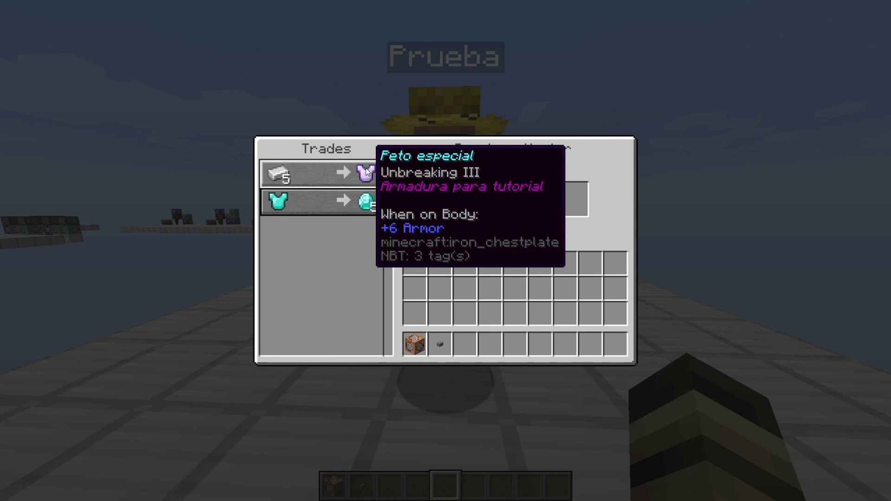
pyautogui.press('Escape')
# Step: Get a stack of 64 iron ingots and place it in the villager's first trade input
pyautogui.press('e')
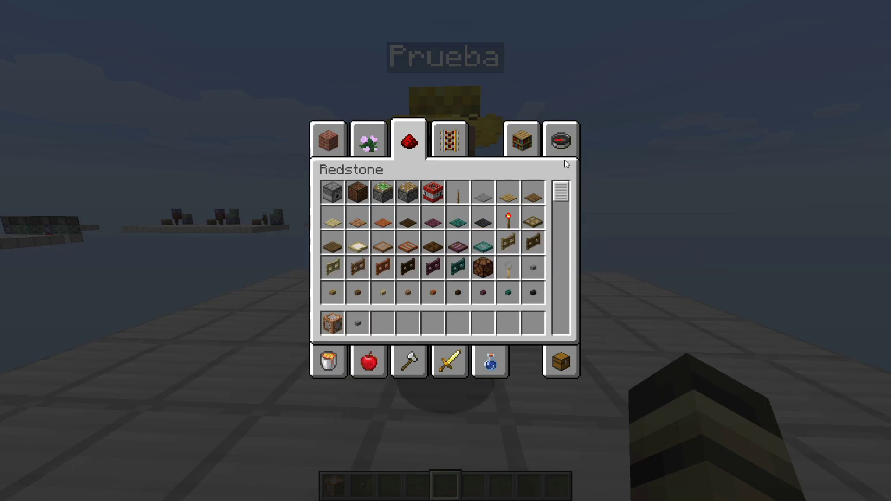
pyautogui.press('Escape')
pyautogui.rightClick(445, 250)
pyautogui.click(411, 342)
pyautogui.click(453, 200)
# Step: Move the stone button out of the hotbar and buy five special chestplates, placing them in the first five hotbar slots
pyautogui.click(440, 344)
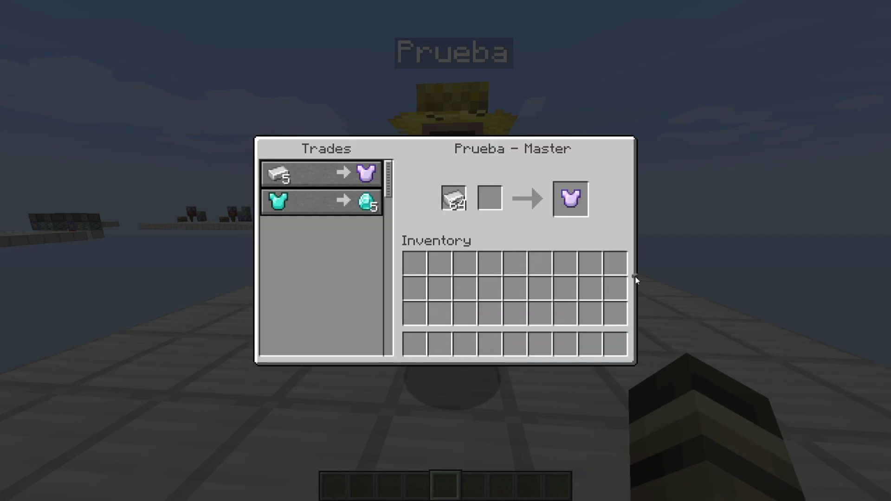
pyautogui.click(568, 201)
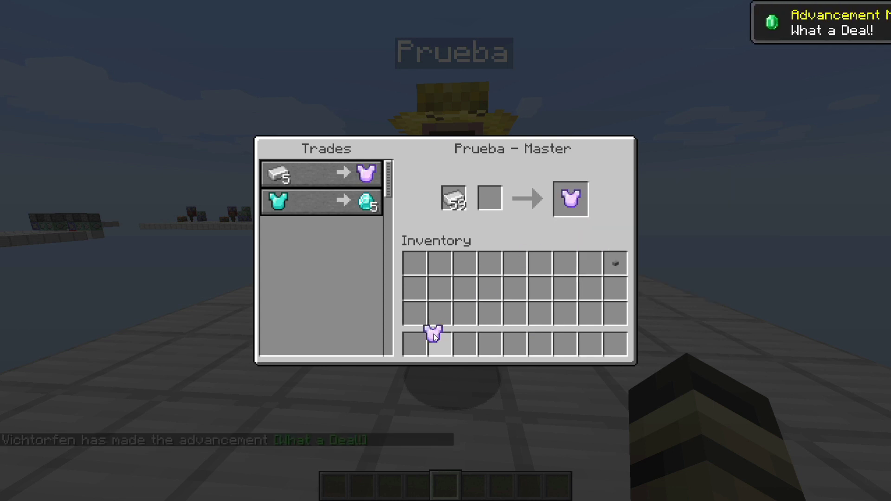
pyautogui.click(415, 344)
pyautogui.click(569, 201)
pyautogui.click(440, 343)
pyautogui.click(570, 208)
pyautogui.click(465, 343)
pyautogui.click(490, 344)
pyautogui.click(571, 198)
pyautogui.click(514, 343)
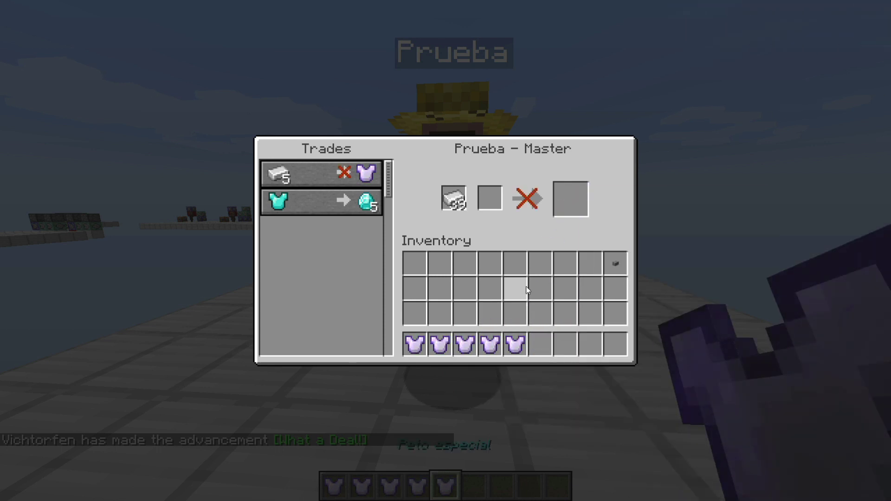